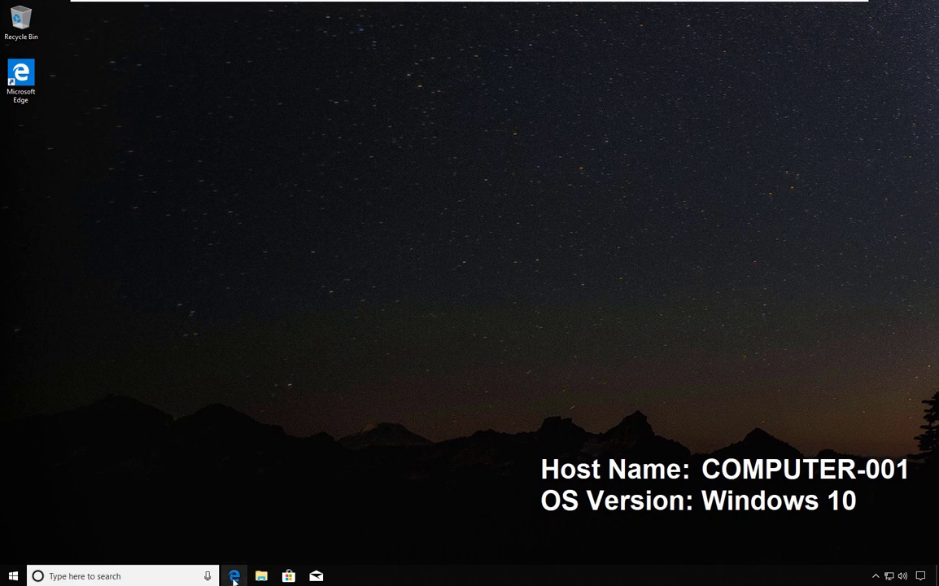
- In Edge, search Google for 'cloudberry remote assistant', open the product page, and maximize the window
{"action": "left_click", "coordinate": [234, 577]}
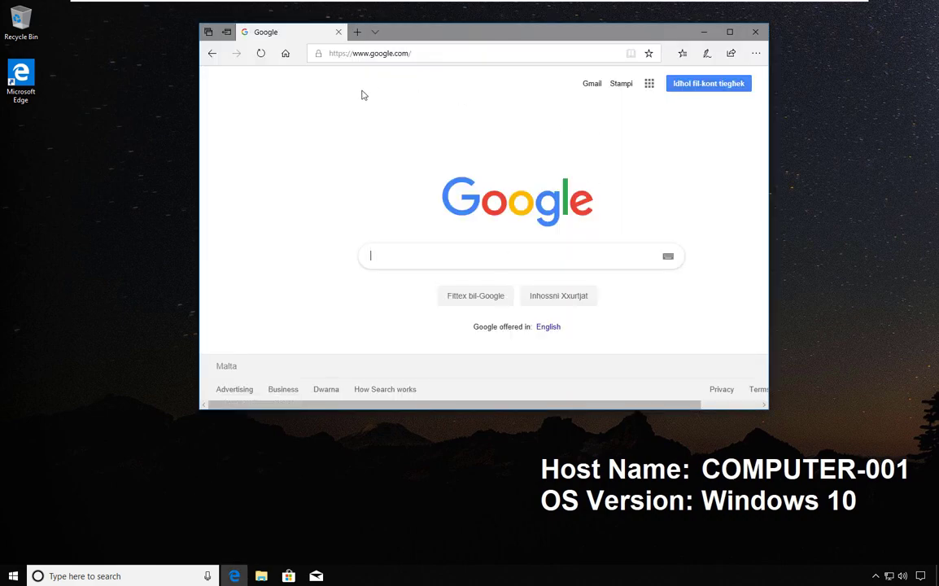
{"action": "type", "text": "cloudberry remote assistant"}
{"action": "key", "text": "Return"}
{"action": "left_click", "coordinate": [387, 170]}
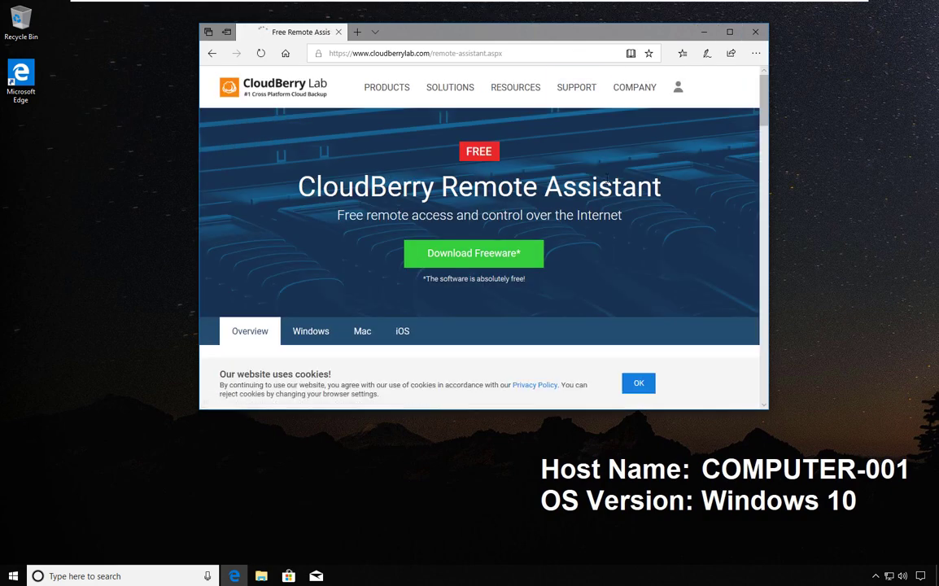
{"action": "double_click", "coordinate": [688, 32]}
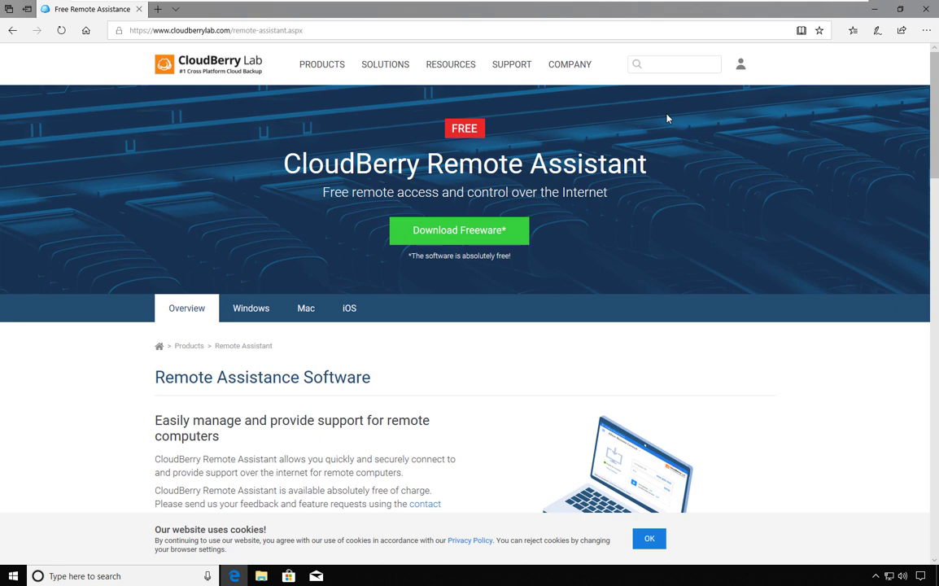
- Compare the Windows, macOS and iOS versions, then go to the Download Freeware page
{"action": "left_click", "coordinate": [257, 312]}
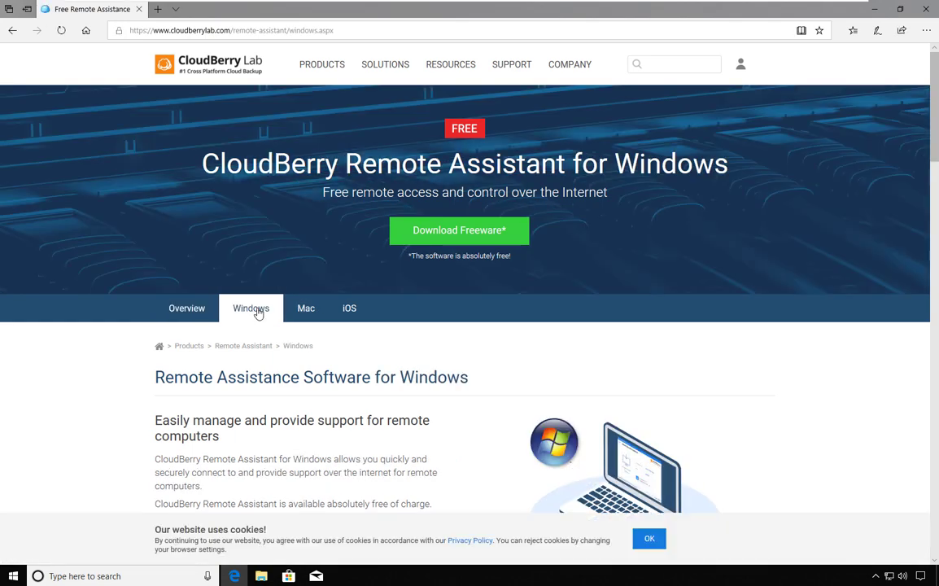
{"action": "left_click", "coordinate": [301, 315]}
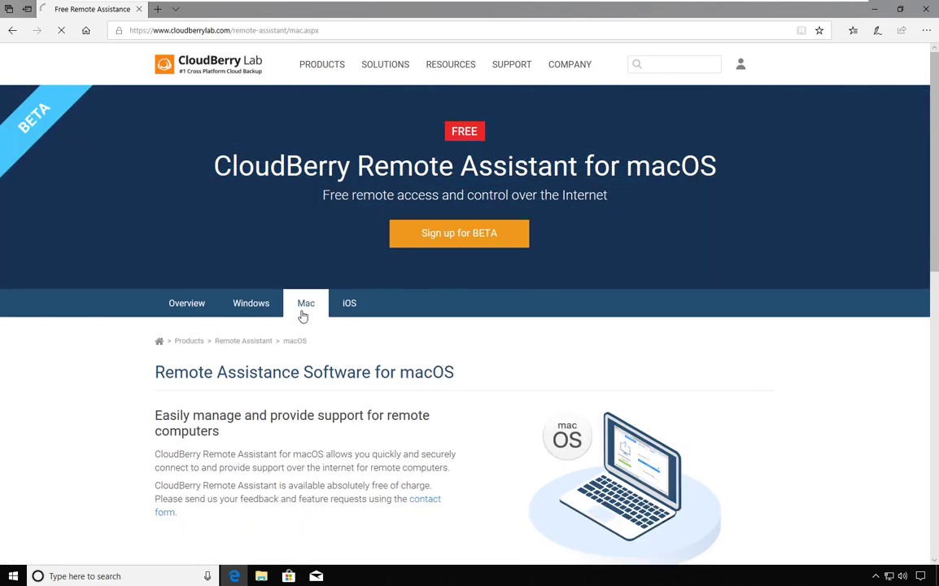
{"action": "left_click", "coordinate": [352, 314]}
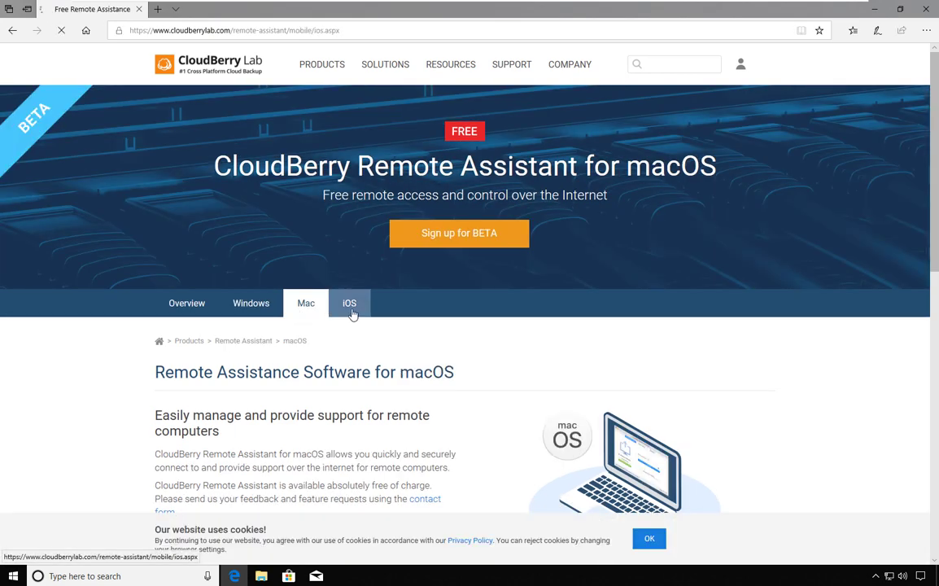
{"action": "left_click", "coordinate": [251, 306]}
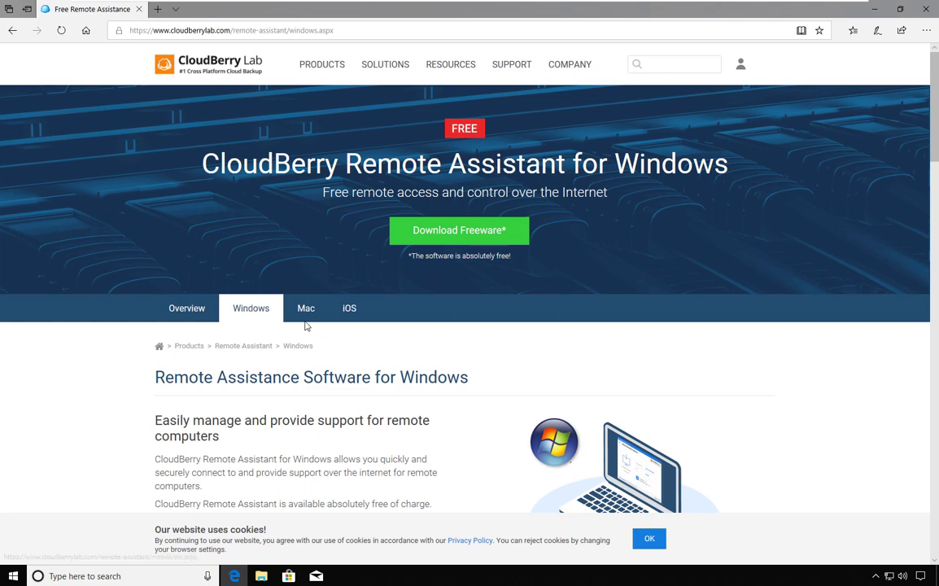
{"action": "left_click", "coordinate": [489, 236]}
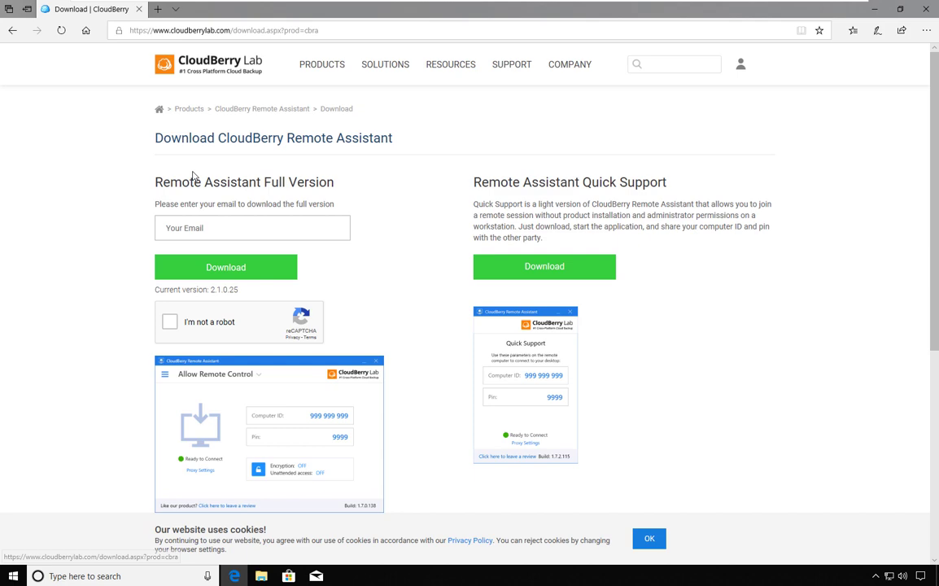
- Enter your e-mail address in the Remote Assistant Full Version e-mail field
{"action": "left_click_drag", "start_coordinate": [155, 183], "coordinate": [335, 173]}
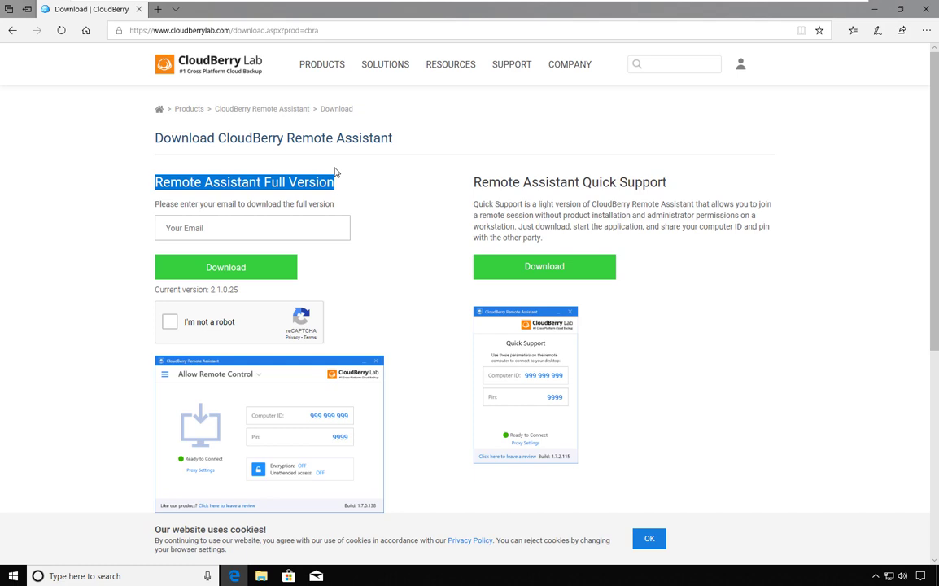
{"action": "left_click", "coordinate": [263, 233]}
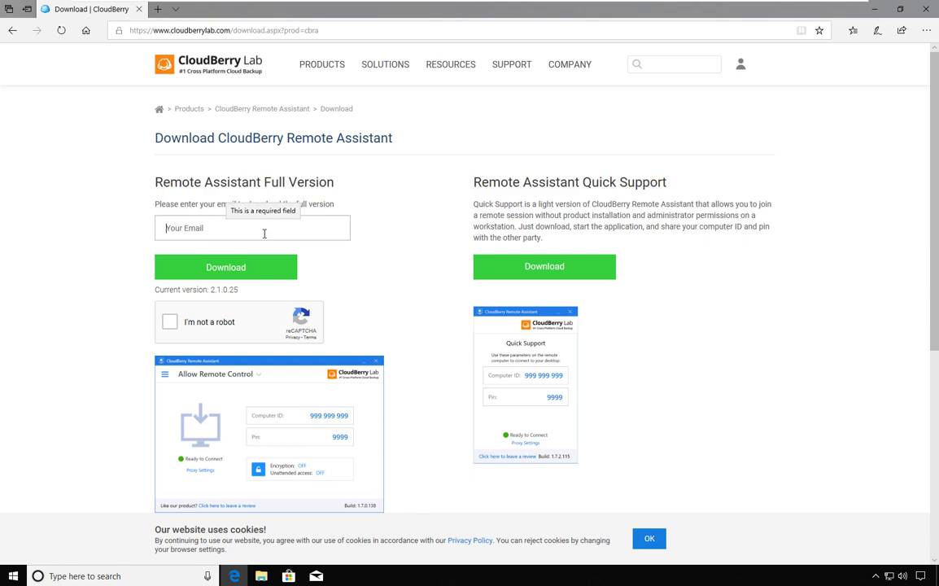
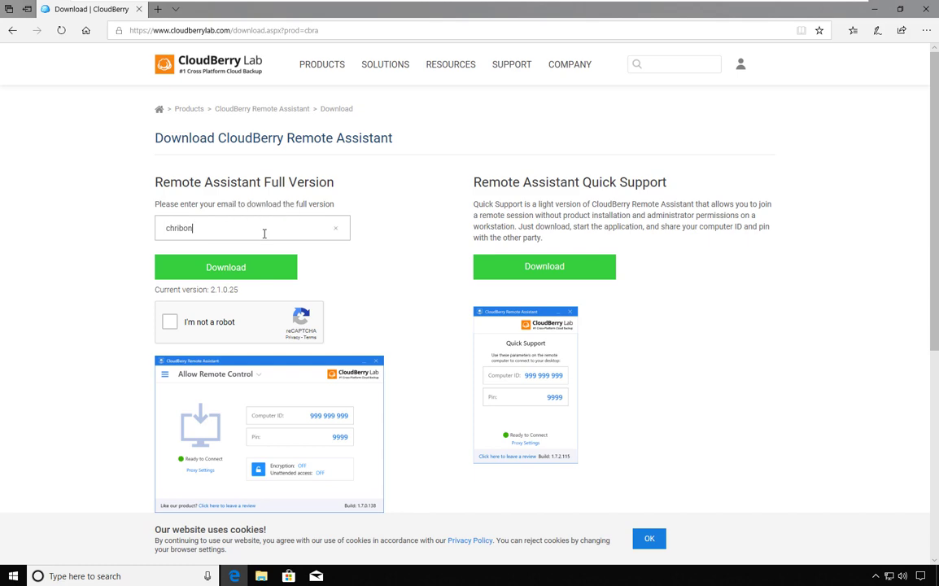
- Pass the I'm not a robot check by marking the boat image, then download the full version
{"action": "left_click", "coordinate": [171, 326]}
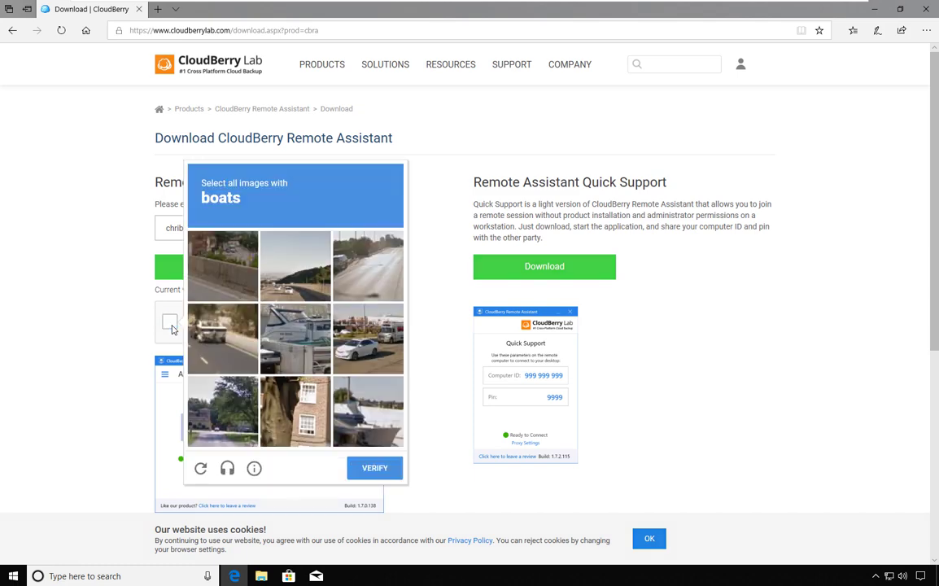
{"action": "left_click", "coordinate": [359, 432]}
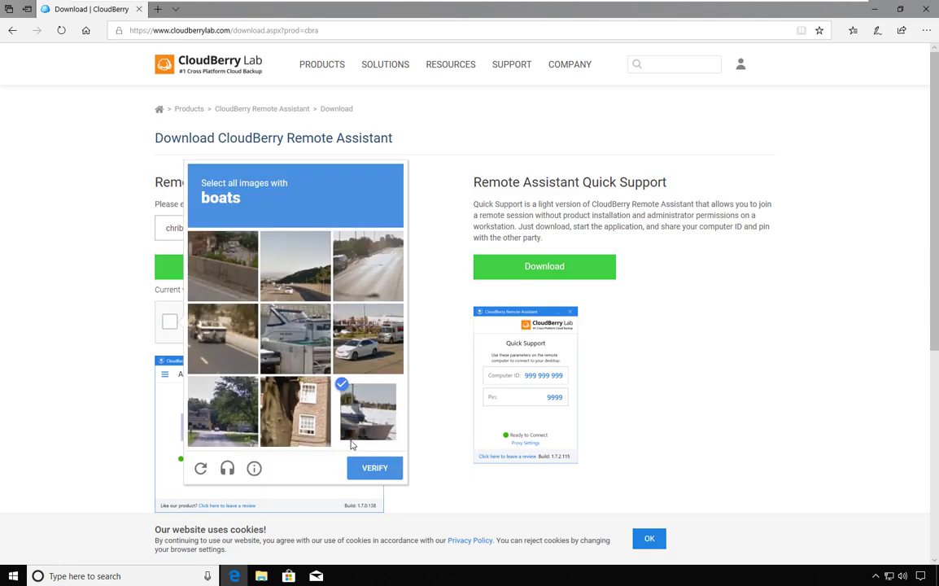
{"action": "left_click", "coordinate": [375, 468]}
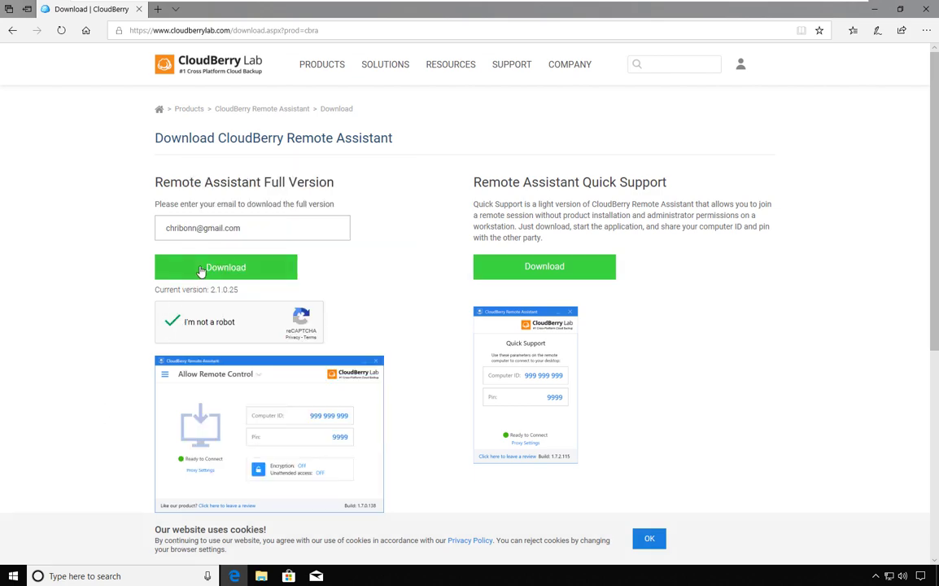
{"action": "left_click", "coordinate": [201, 271]}
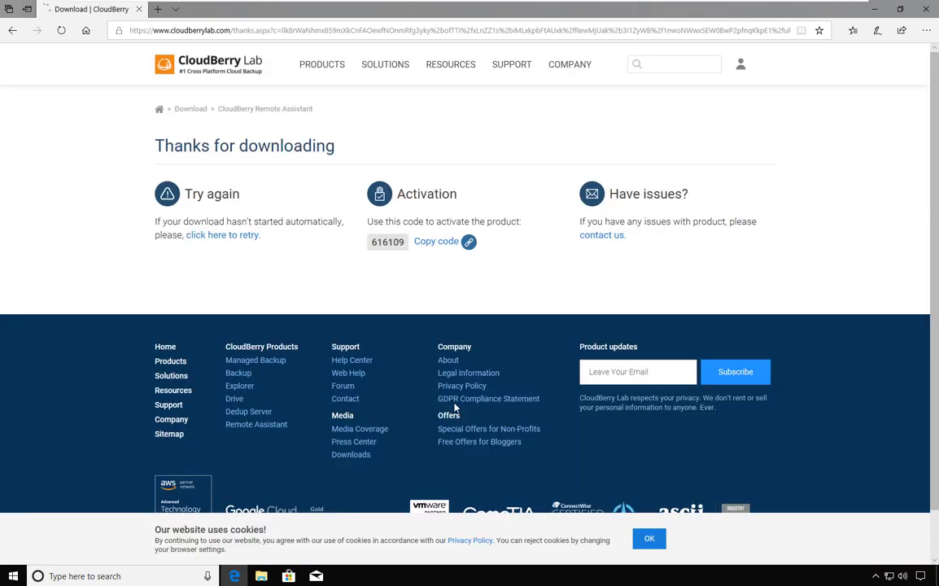
- Save the Remote Assistant v2.1.0.25 setup .exe so its download finishes
{"action": "left_click", "coordinate": [628, 543]}
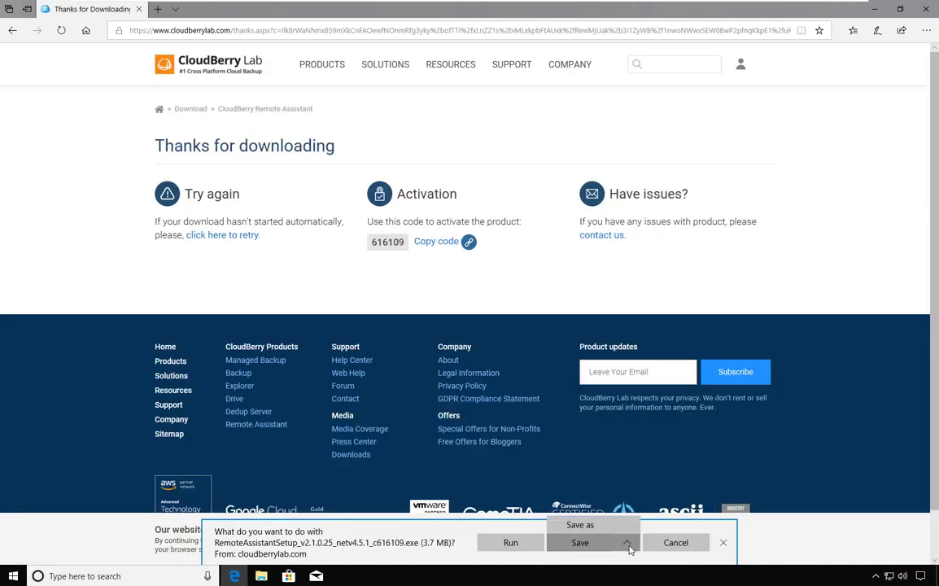
{"action": "left_click", "coordinate": [615, 541]}
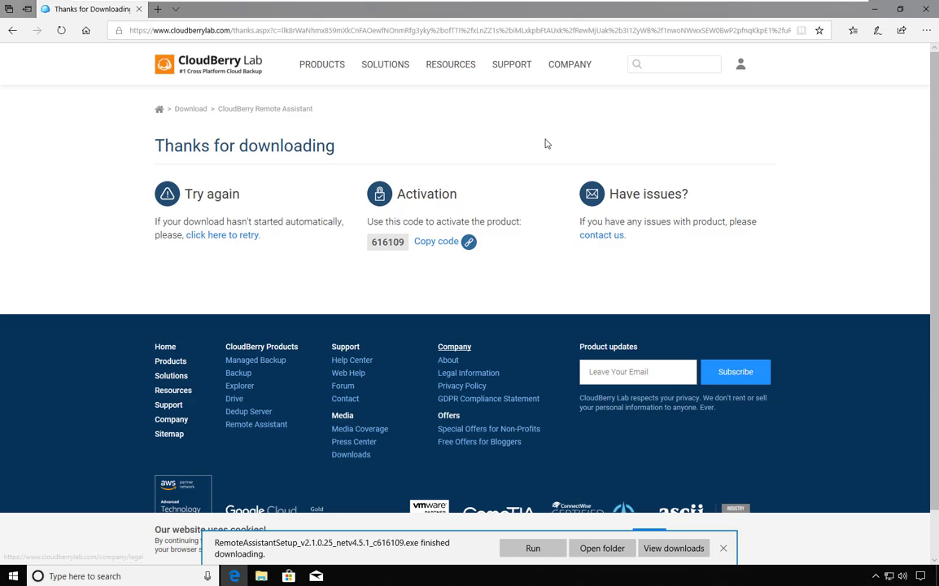
- Run the downloaded setup from the desktop, approve UAC, and complete the installation wizard
{"action": "double_click", "coordinate": [818, 10]}
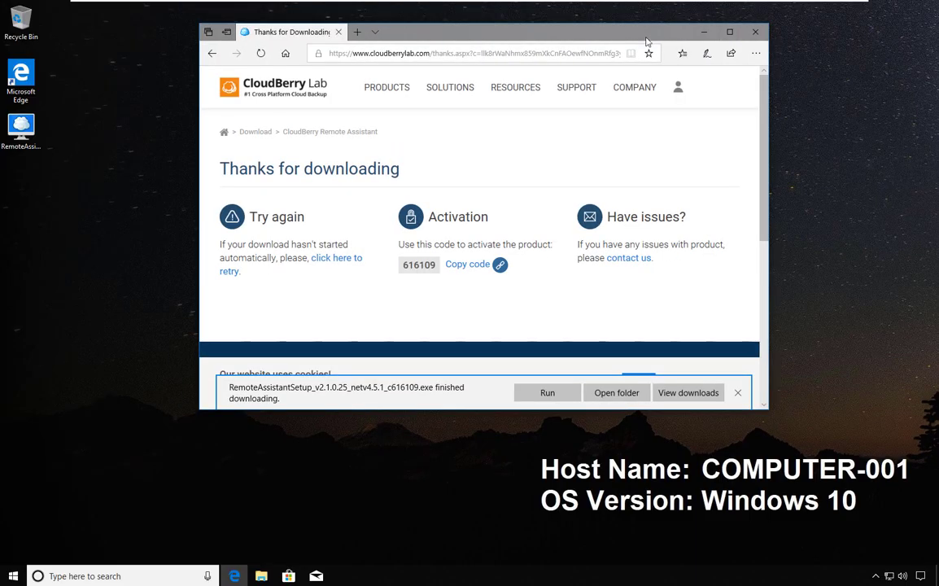
{"action": "right_click", "coordinate": [32, 136]}
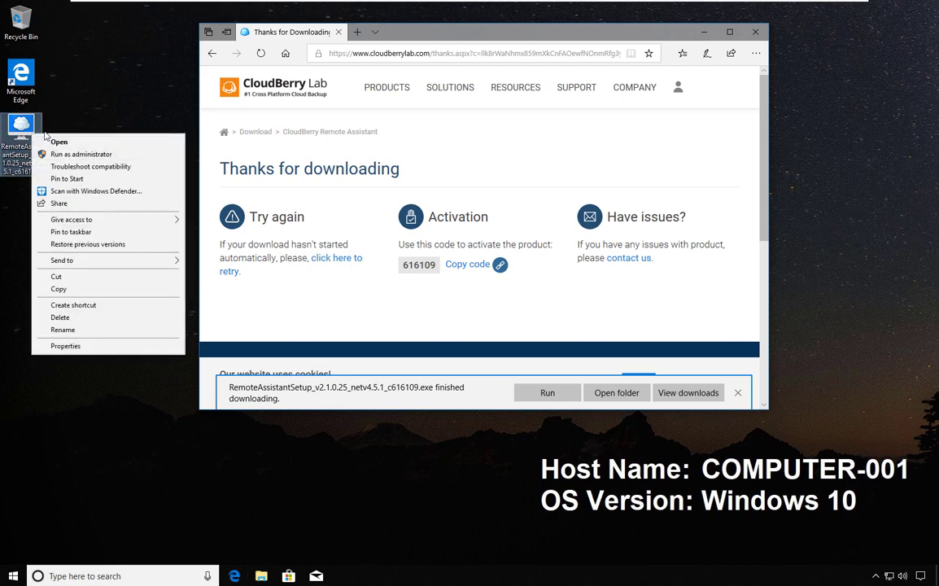
{"action": "left_click", "coordinate": [61, 140]}
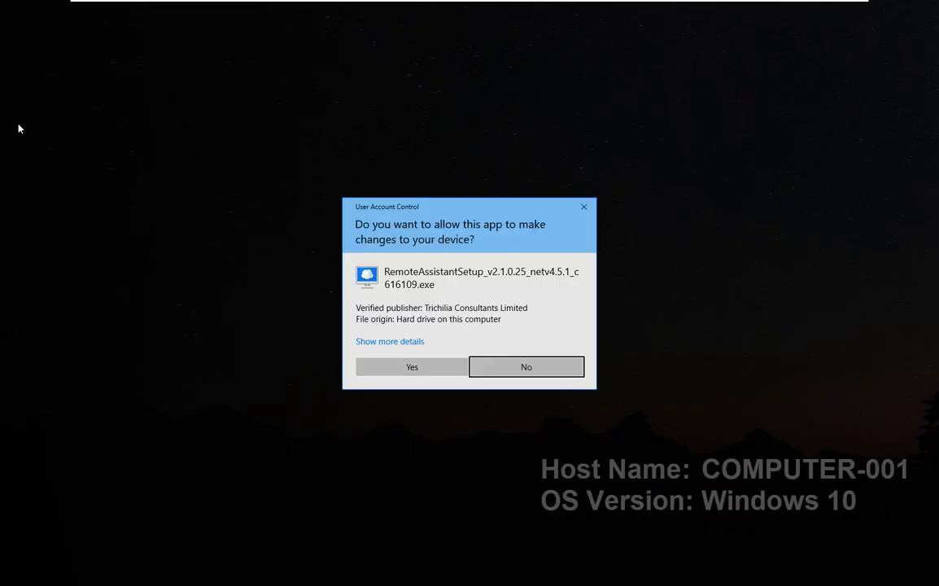
{"action": "left_click", "coordinate": [402, 372]}
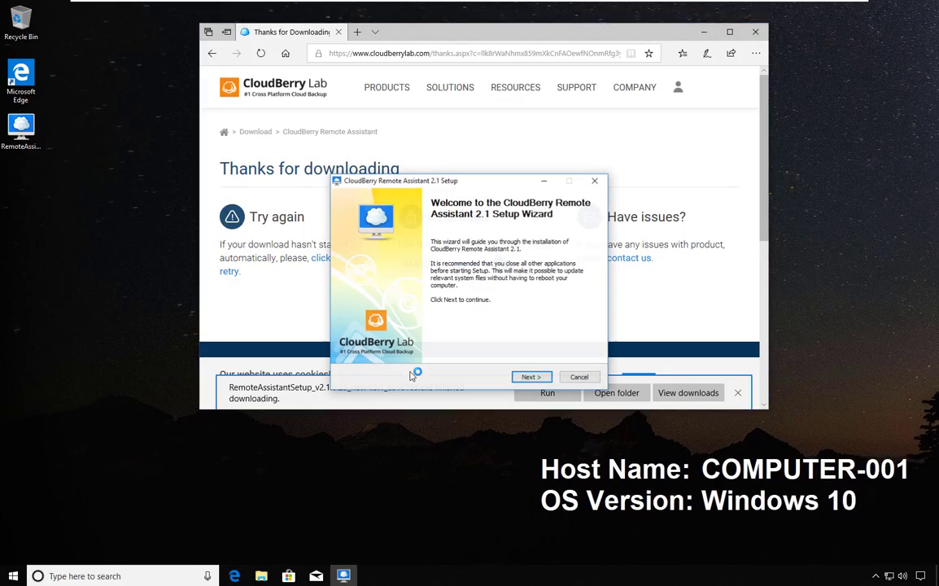
{"action": "left_click", "coordinate": [531, 376]}
{"action": "left_click", "coordinate": [531, 376]}
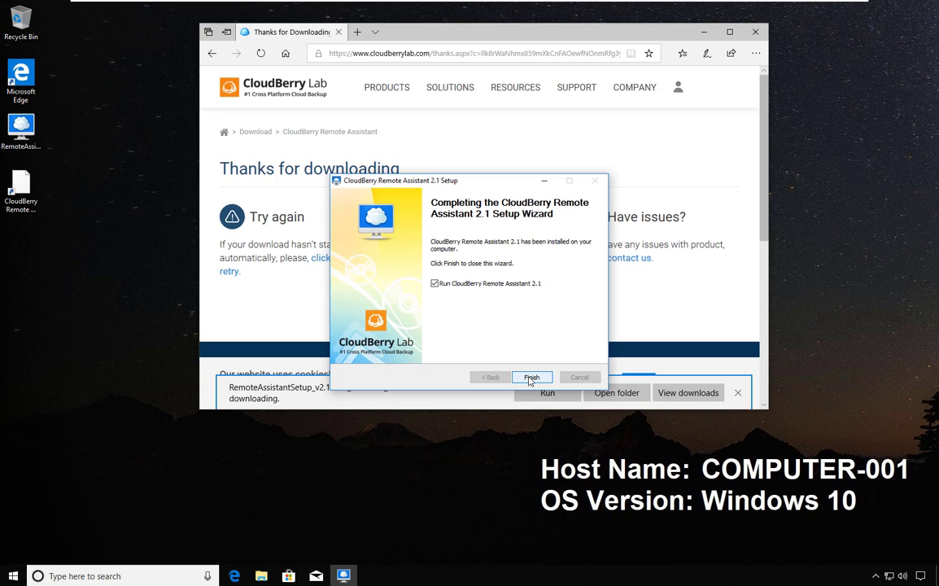
{"action": "left_click", "coordinate": [531, 377]}
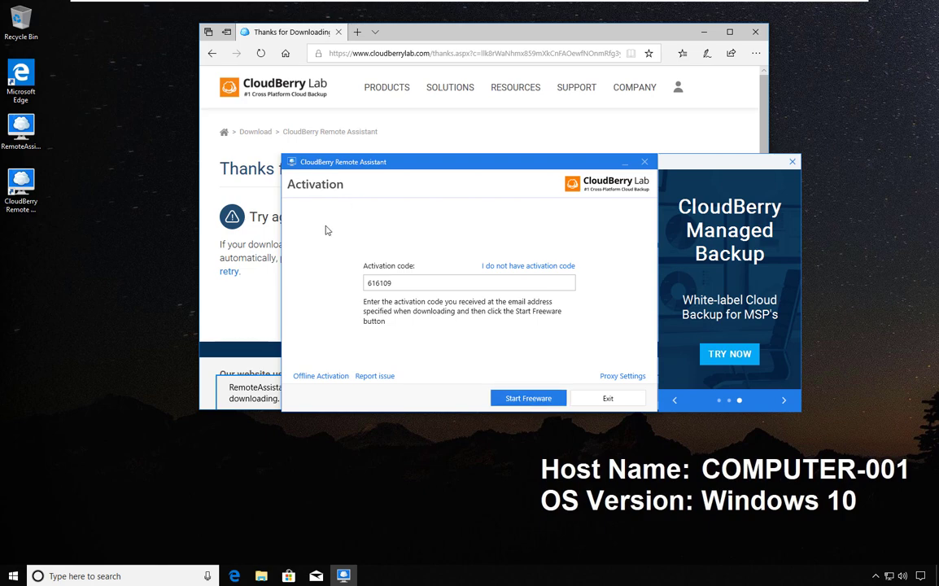
- Activate the freeware edition with the filled-in code and view the Freeware Activation thank-you page in Edge
{"action": "left_click", "coordinate": [536, 401]}
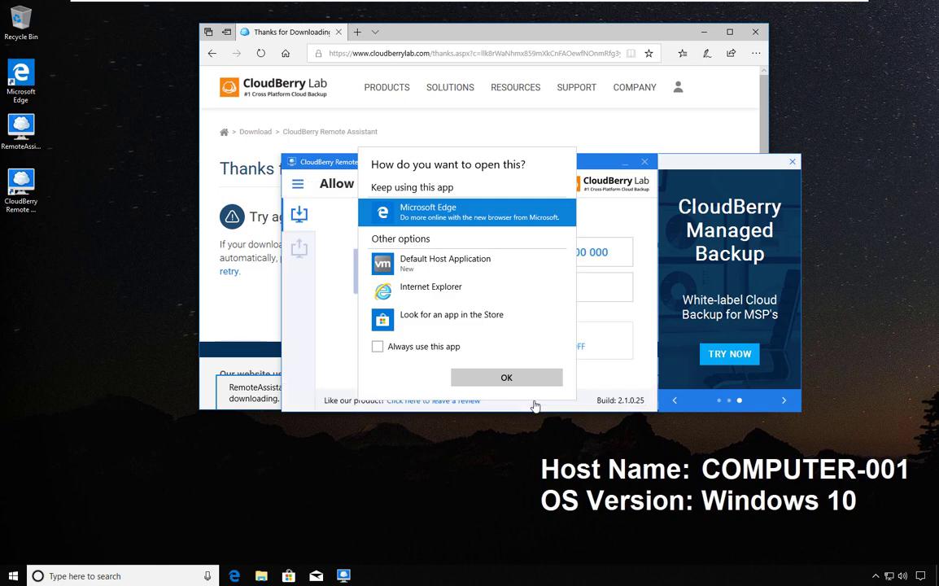
{"action": "left_click", "coordinate": [523, 383]}
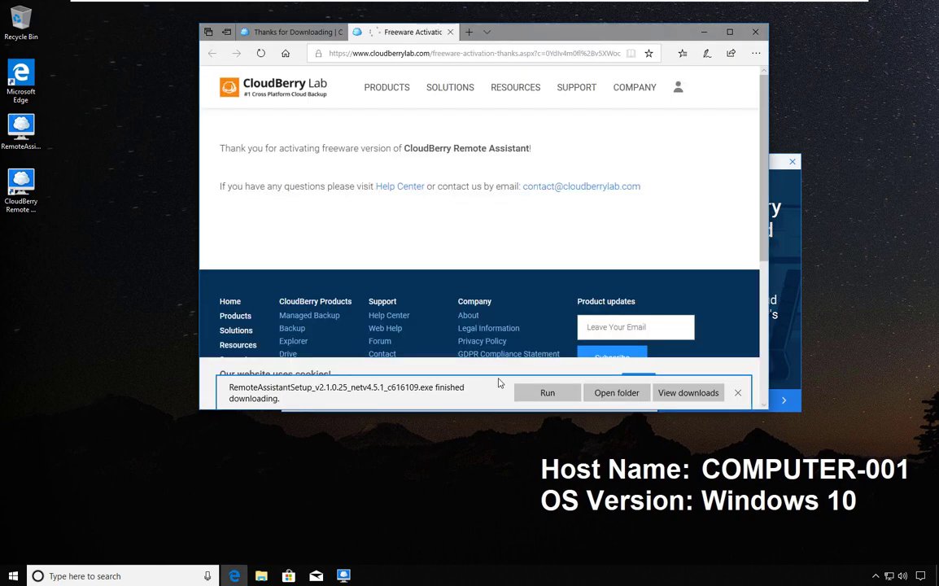
{"action": "double_click", "coordinate": [336, 148]}
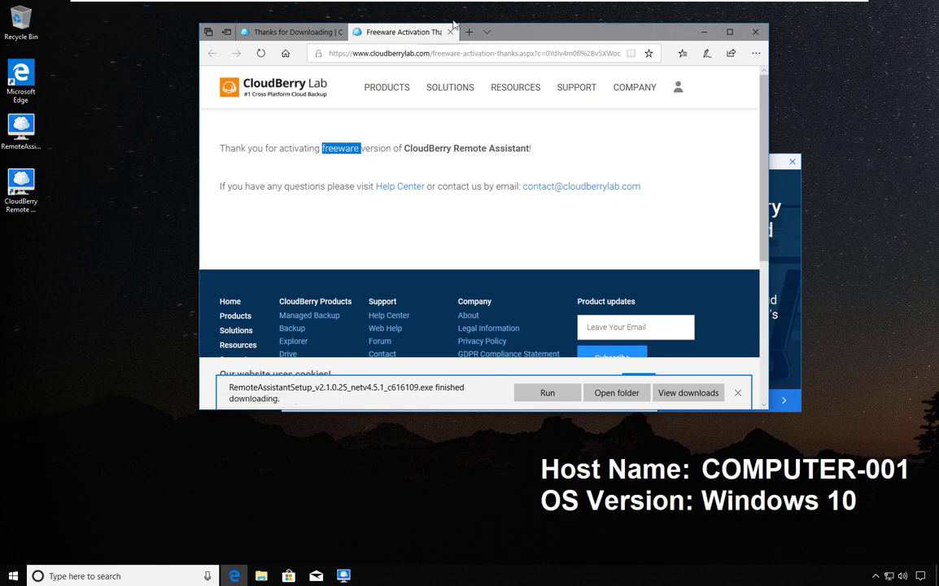
- Close Edge, move the Remote Assistant window up-left, and return the ad panel to its first slide
{"action": "key", "text": "alt+F4"}
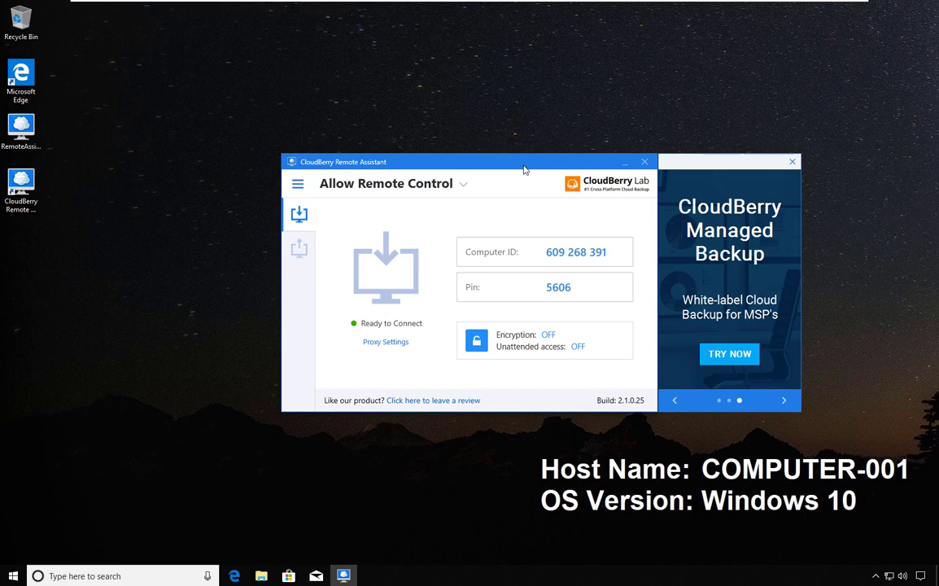
{"action": "left_click_drag", "start_coordinate": [529, 165], "coordinate": [430, 149]}
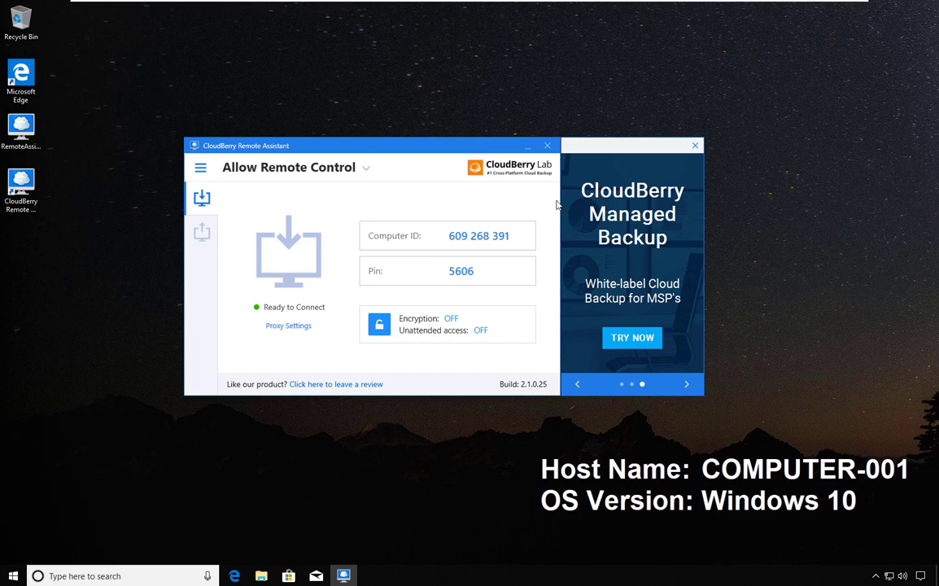
{"action": "left_click", "coordinate": [578, 387]}
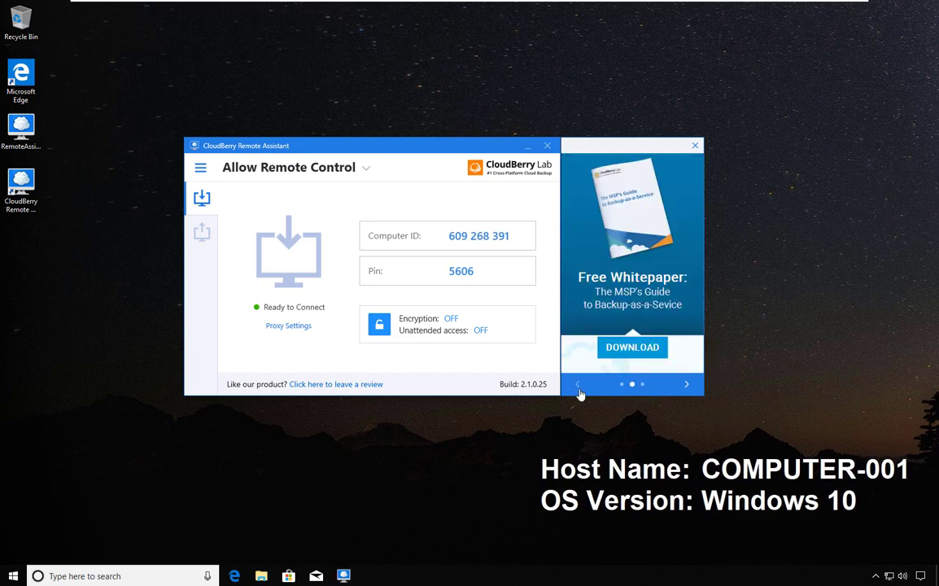
{"action": "left_click", "coordinate": [579, 390]}
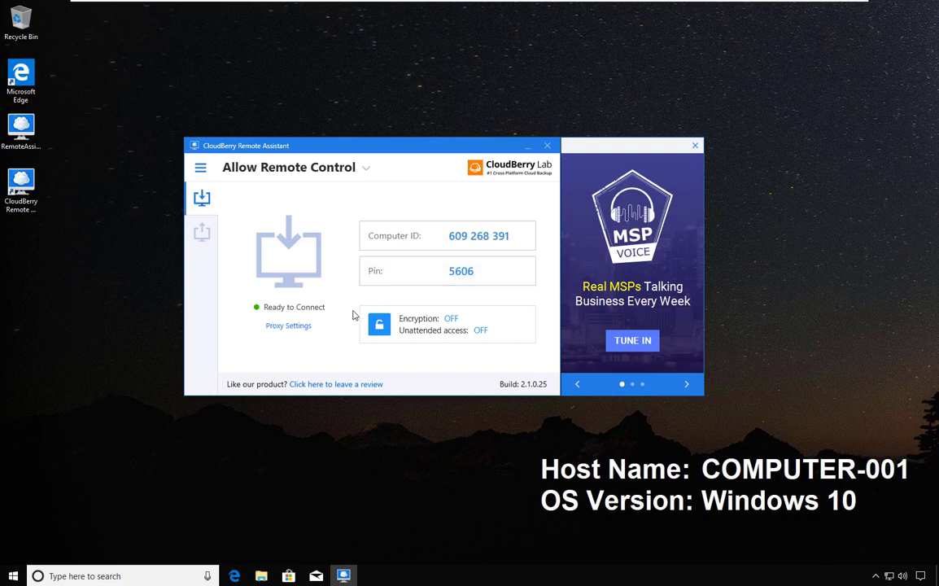
- Generate an invitation link with a 1 Day(s) lifetime and copy it to the clipboard
{"action": "left_click", "coordinate": [201, 168]}
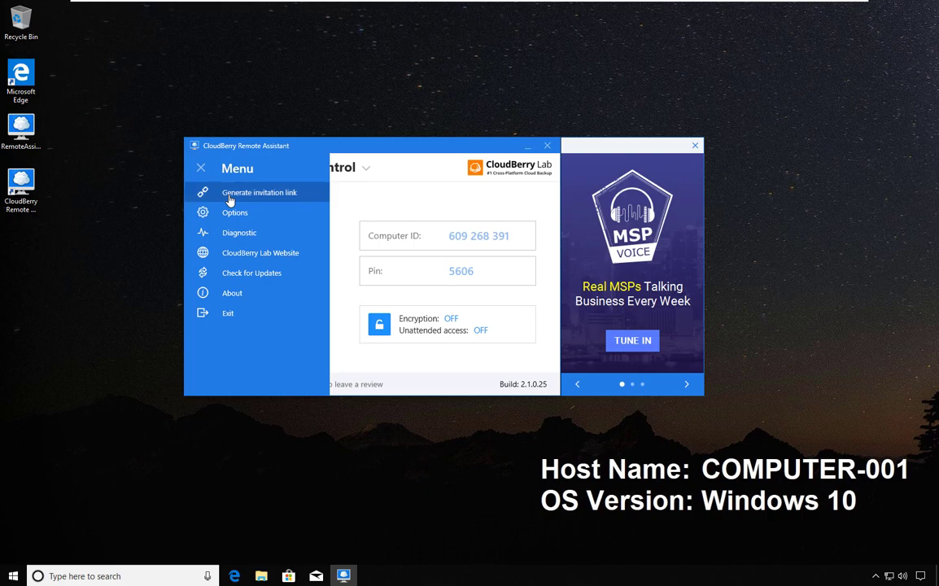
{"action": "left_click", "coordinate": [230, 200]}
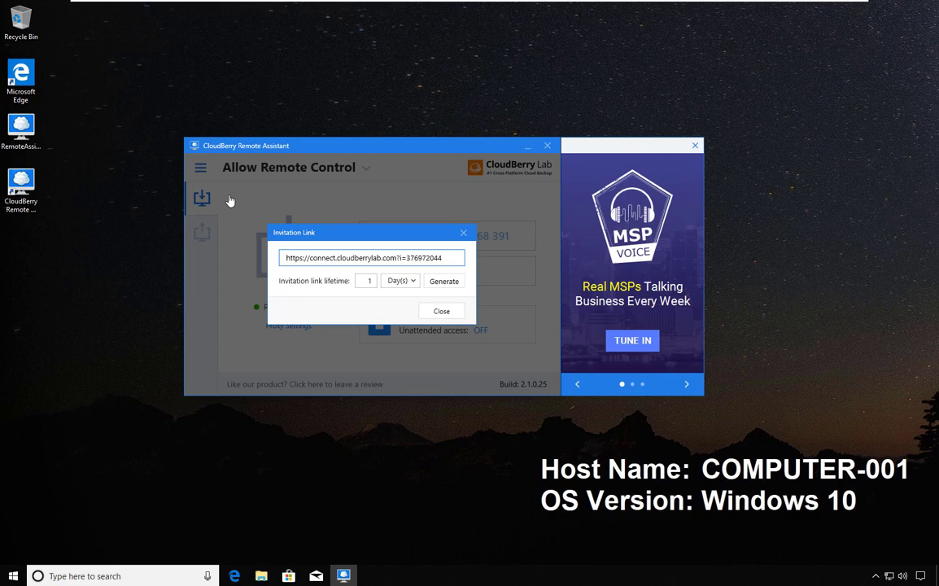
{"action": "double_click", "coordinate": [377, 282]}
{"action": "left_click", "coordinate": [411, 281]}
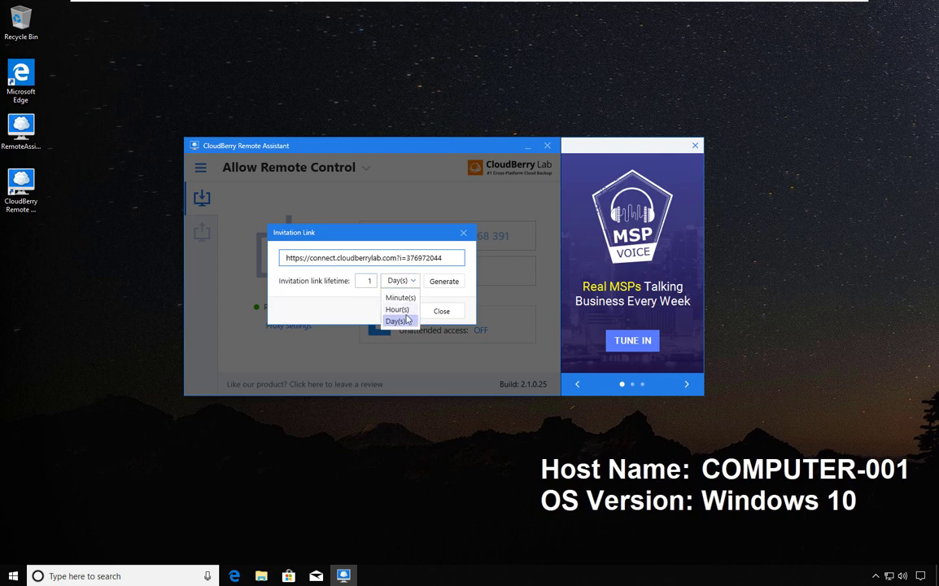
{"action": "left_click", "coordinate": [414, 282]}
{"action": "left_click", "coordinate": [433, 281]}
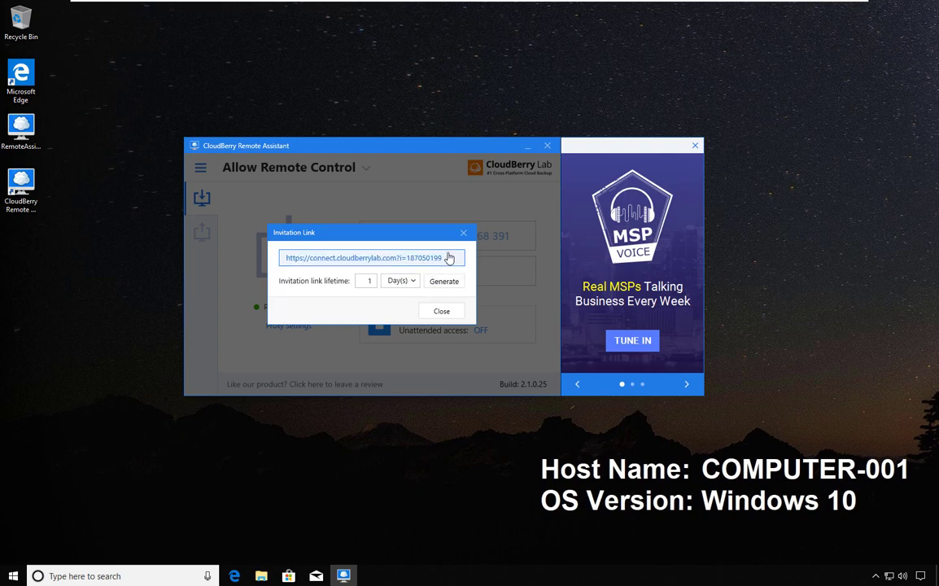
{"action": "left_click", "coordinate": [421, 259]}
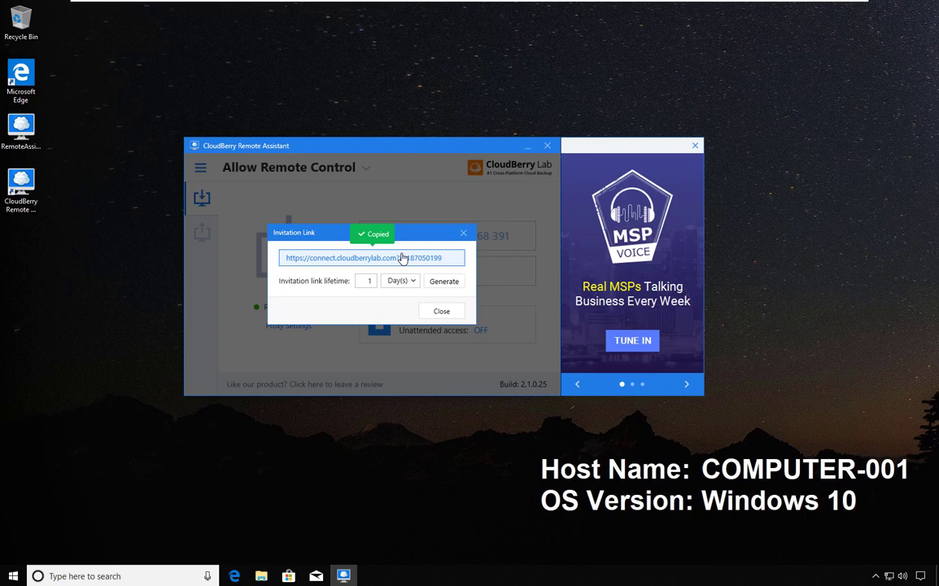
- Close the Invitation Link dialog and review the General options, including Windows key combination choices
{"action": "left_click", "coordinate": [442, 311]}
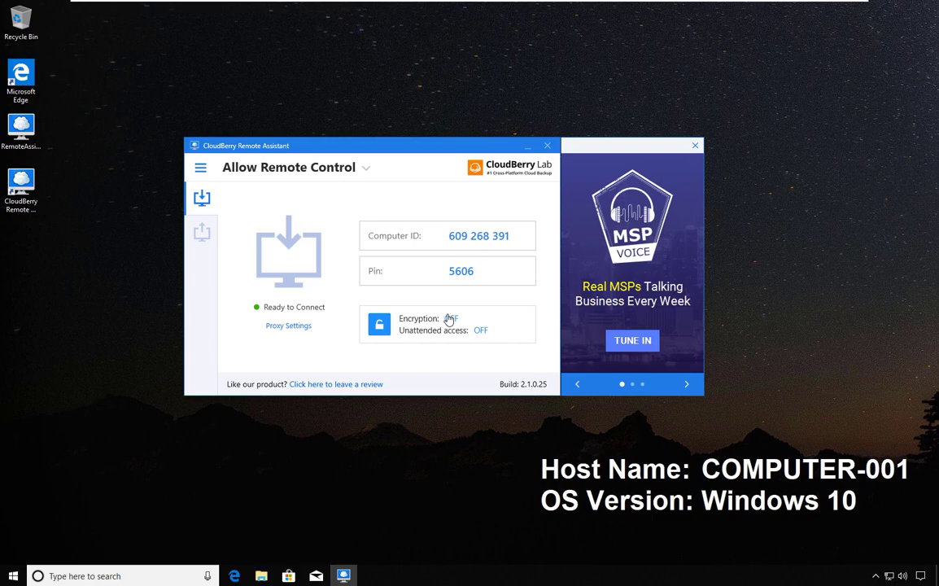
{"action": "left_click", "coordinate": [200, 168]}
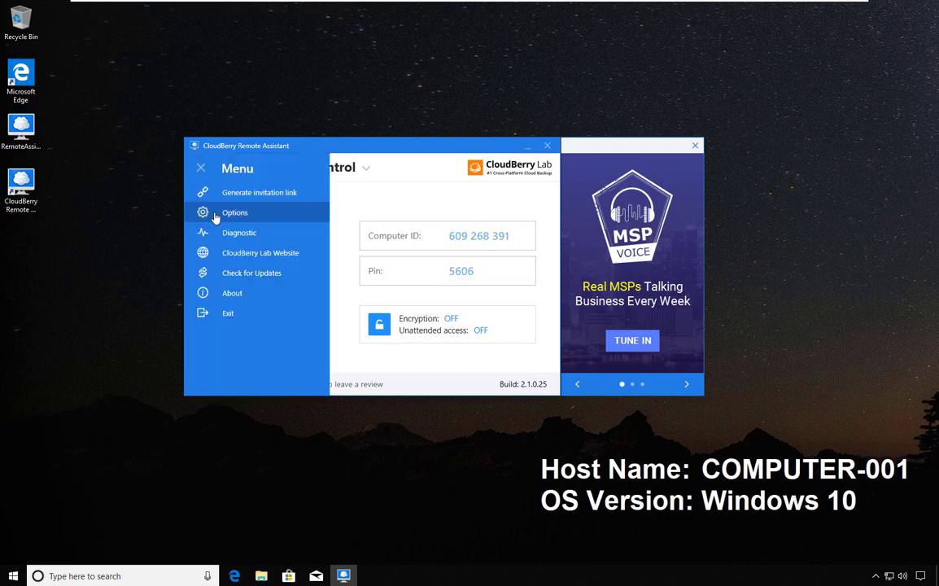
{"action": "left_click", "coordinate": [215, 213]}
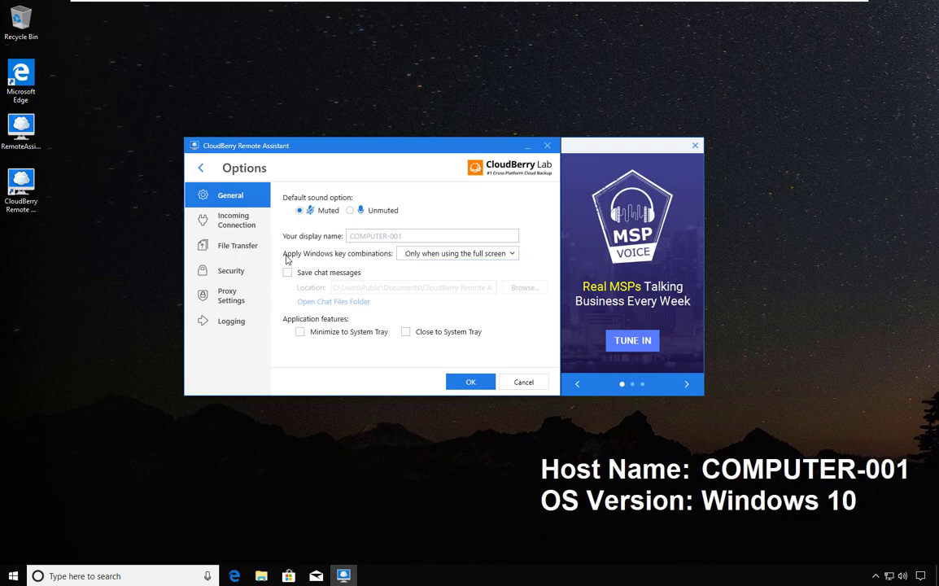
{"action": "left_click", "coordinate": [411, 255]}
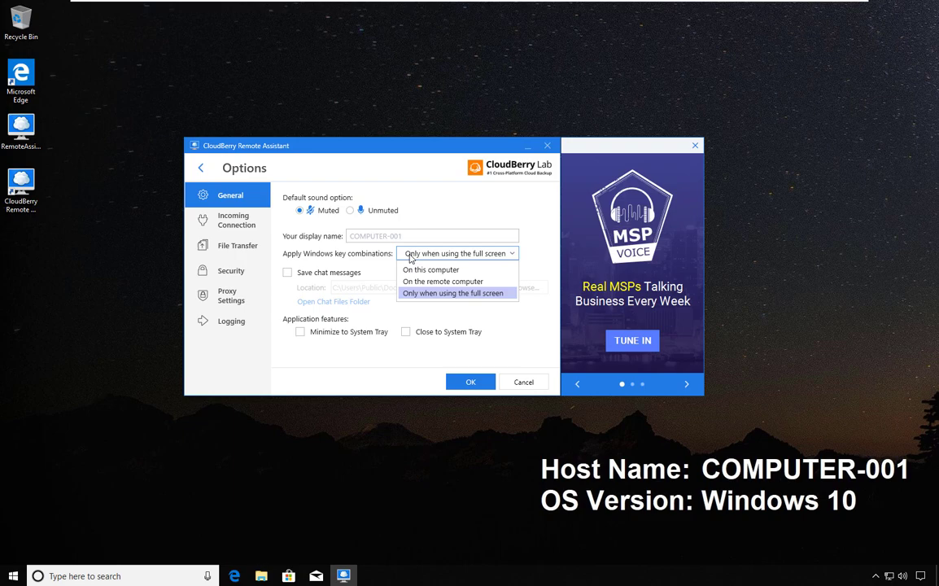
- Keep Windows key combinations for full screen only and turn on saving chat messages
{"action": "left_click", "coordinate": [288, 278]}
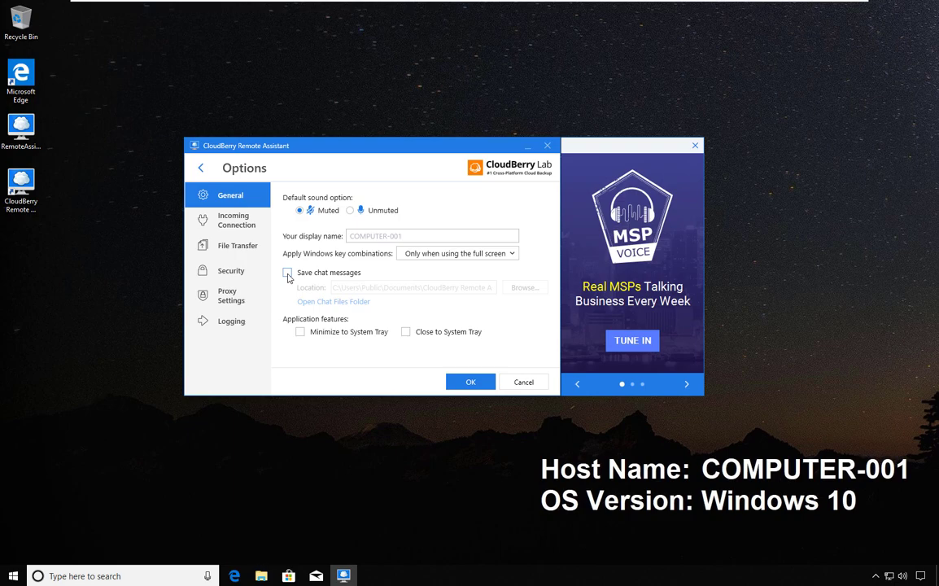
{"action": "left_click", "coordinate": [287, 273]}
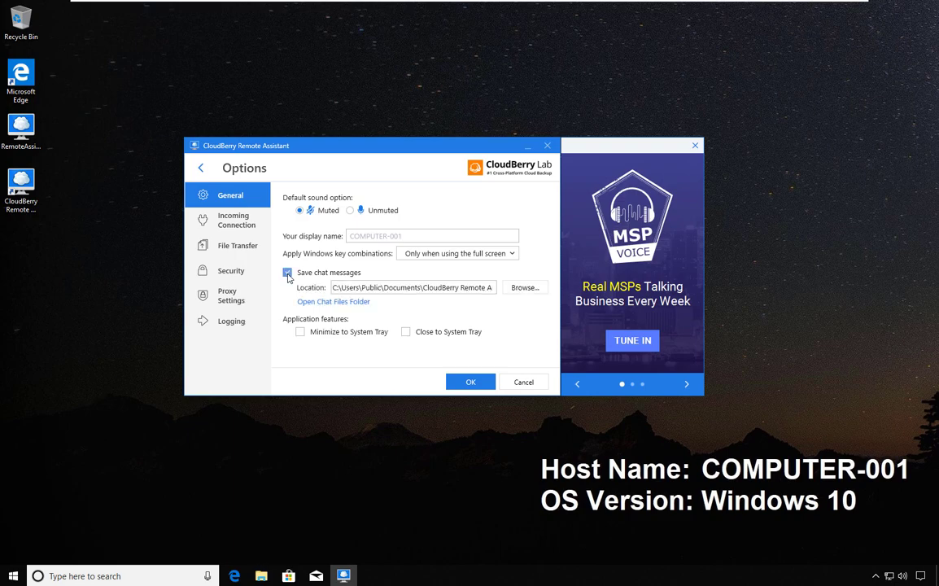
{"action": "left_click", "coordinate": [533, 290]}
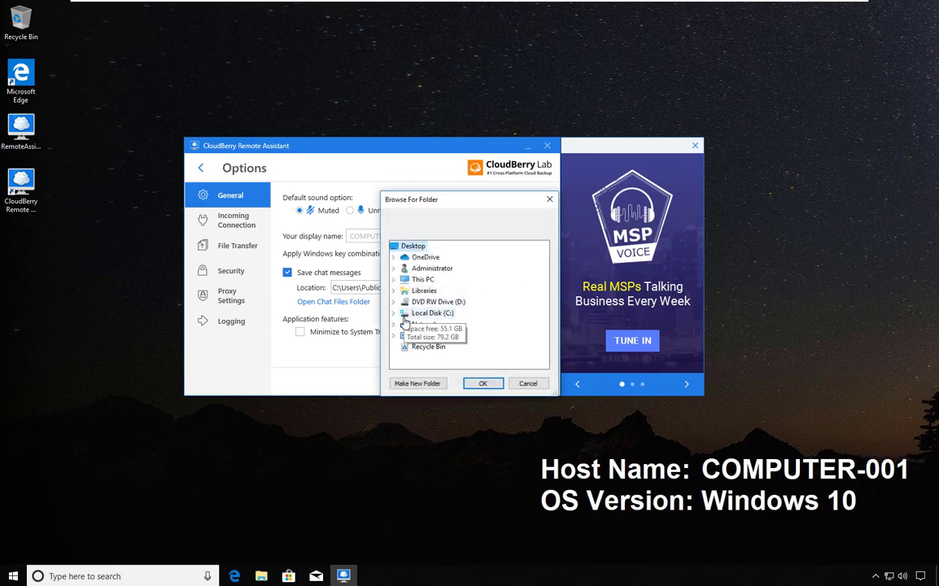
- Create a 'CloudBerry Chats' folder on the Desktop and select it as the chat location
{"action": "left_click", "coordinate": [394, 279]}
{"action": "left_click", "coordinate": [433, 281]}
{"action": "left_click", "coordinate": [417, 383]}
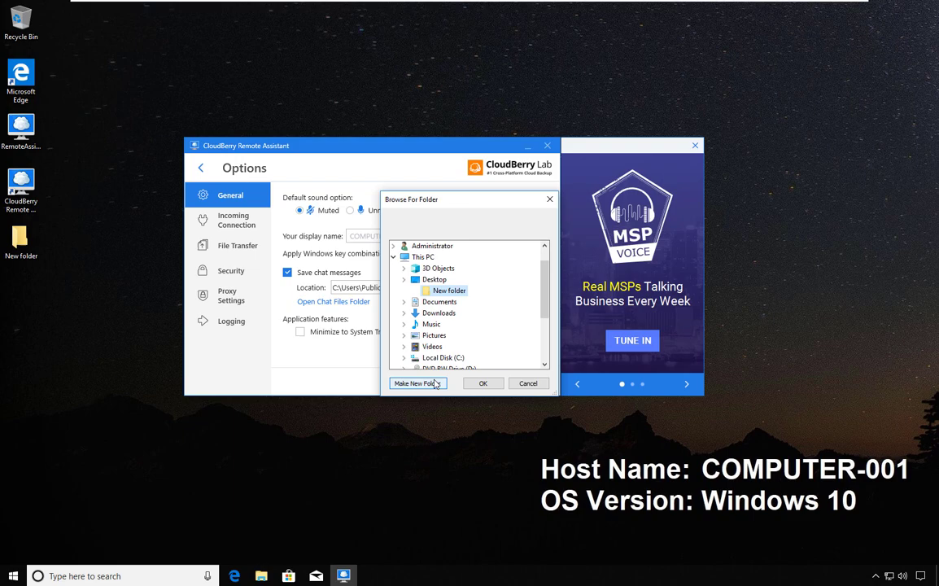
{"action": "right_click", "coordinate": [450, 290]}
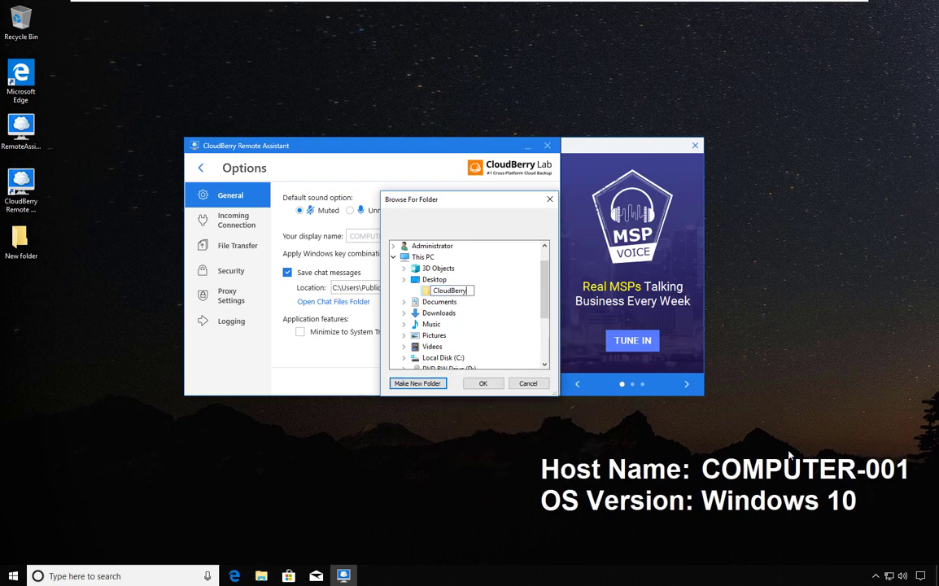
{"action": "type", "text": "Chats"}
{"action": "key", "text": "Return"}
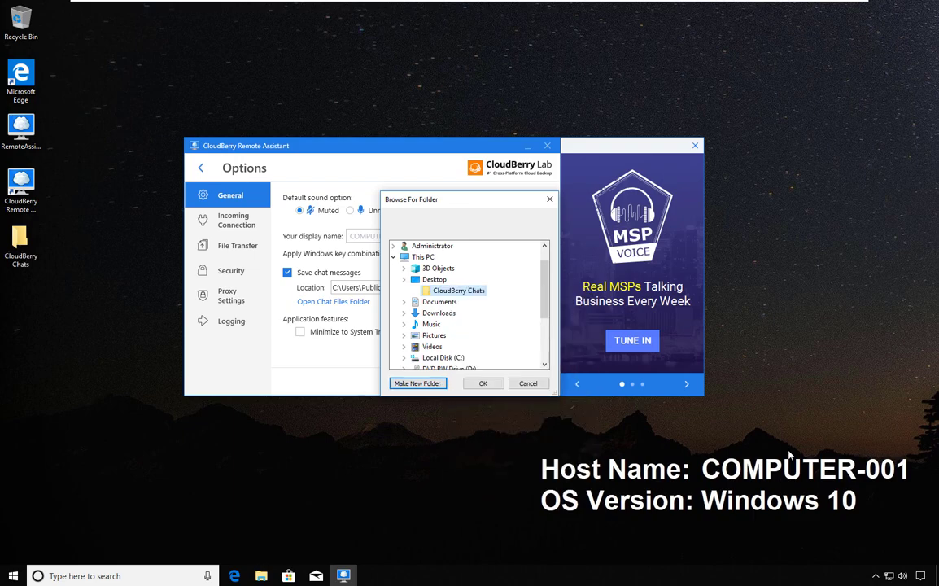
{"action": "left_click", "coordinate": [483, 384]}
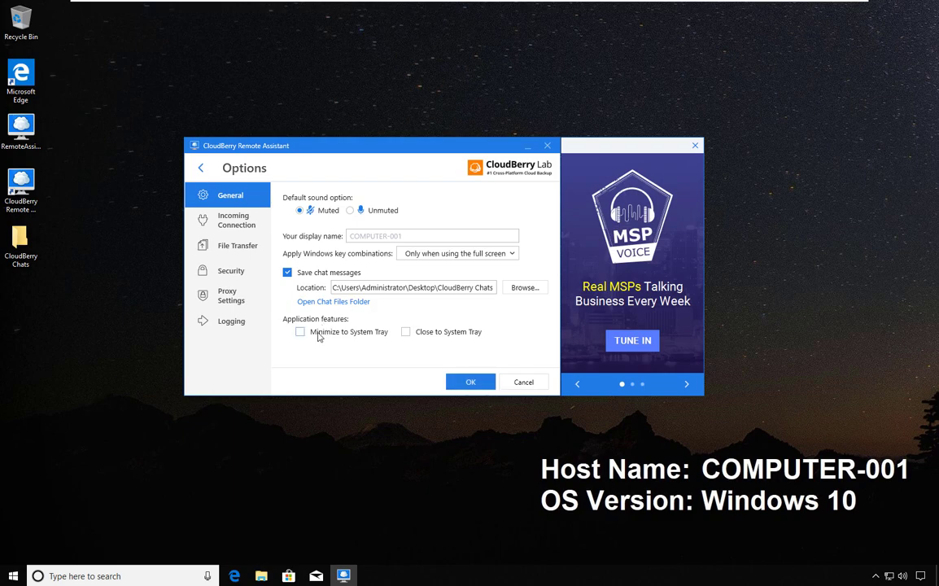
- Enable Minimize to System Tray under Application features
{"action": "left_click", "coordinate": [319, 335]}
- On the Incoming Connection page, toggle Prevent incoming connections on and back off
{"action": "left_click", "coordinate": [231, 224]}
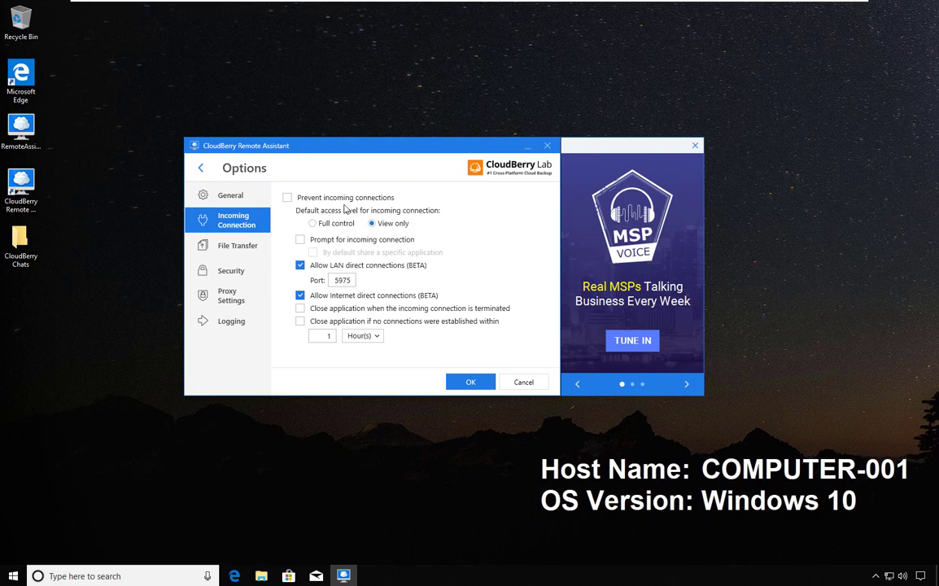
{"action": "left_click", "coordinate": [288, 198]}
{"action": "left_click", "coordinate": [288, 198]}
{"action": "left_click", "coordinate": [301, 239]}
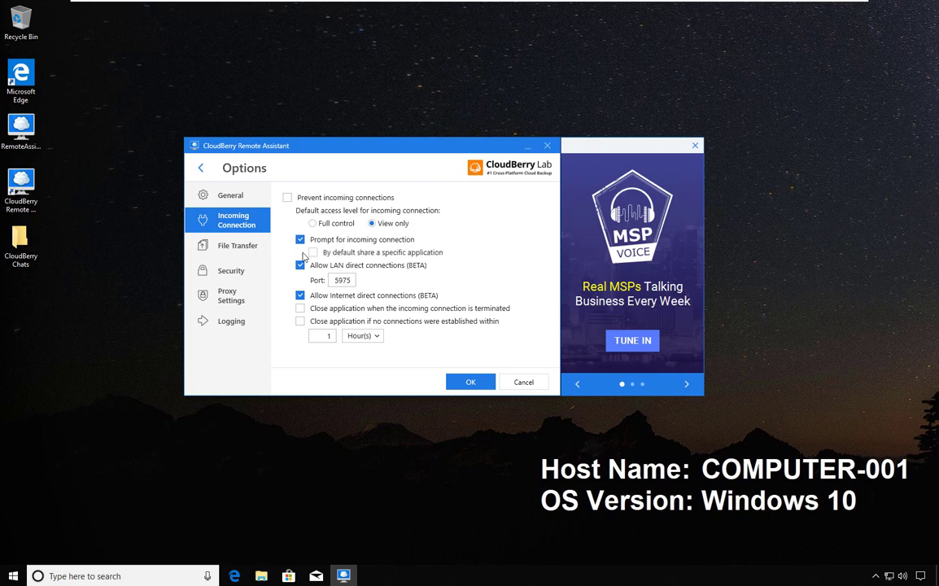
{"action": "left_click", "coordinate": [313, 253]}
{"action": "left_click", "coordinate": [300, 239]}
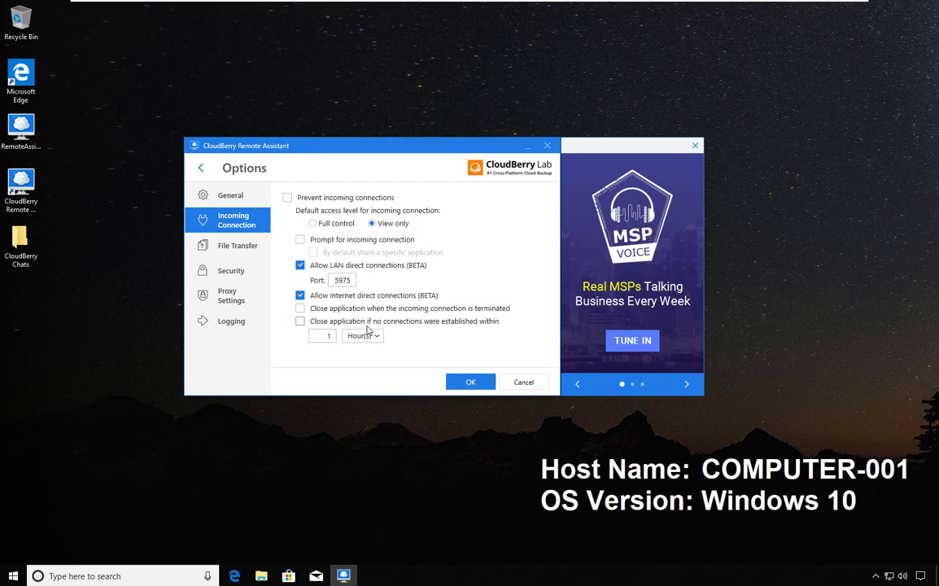
- Set the File Transfer download folder to a new desktop folder, CloudBerry File Transfer
{"action": "left_click", "coordinate": [224, 252]}
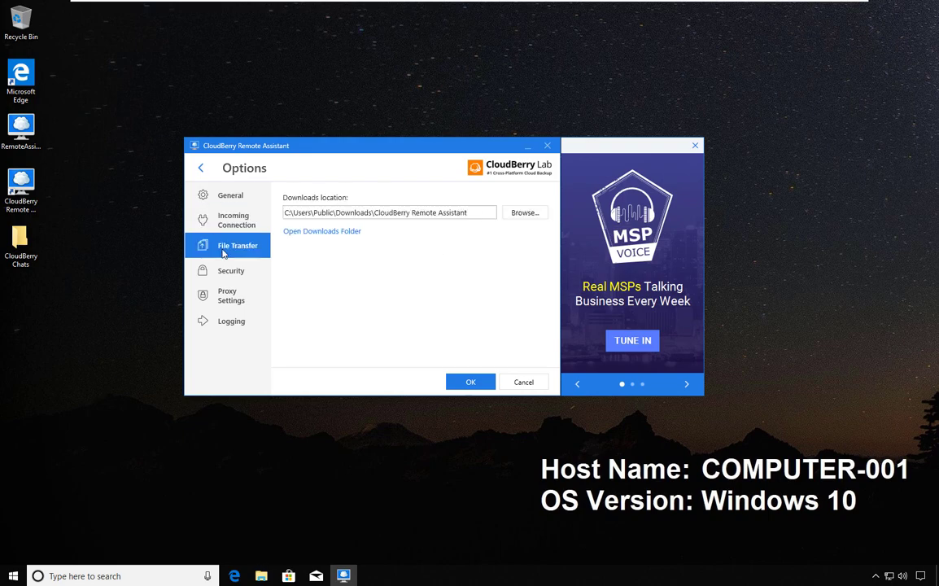
{"action": "left_click", "coordinate": [525, 213]}
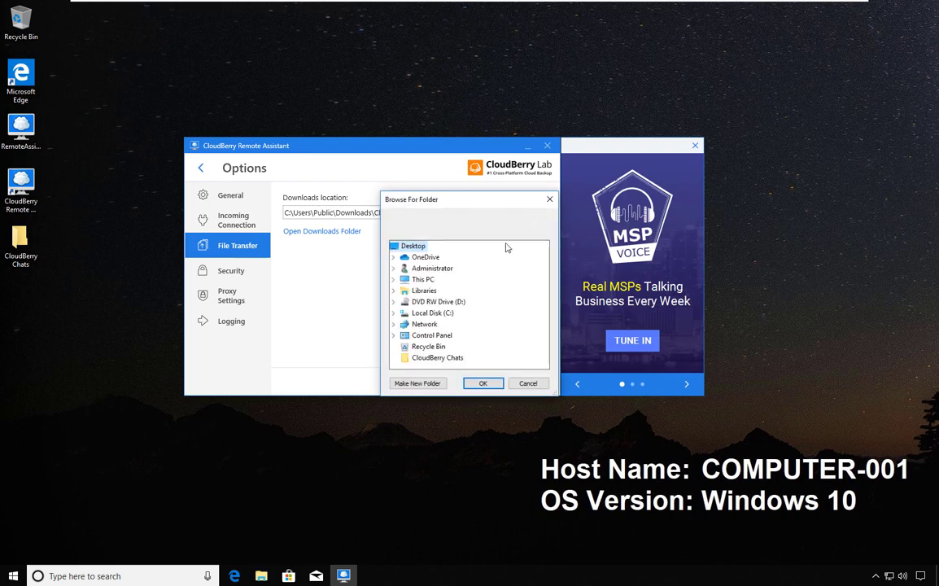
{"action": "left_click", "coordinate": [393, 280]}
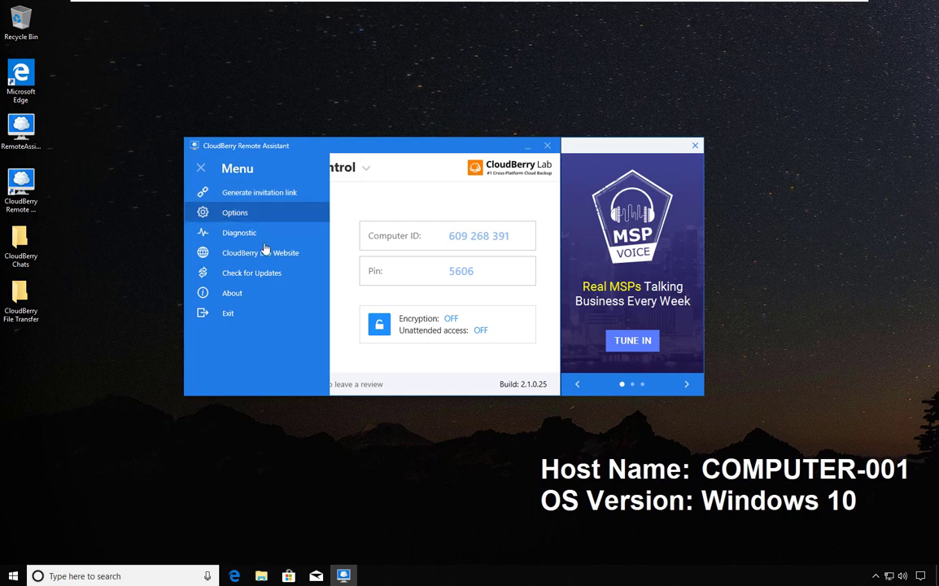
{"action": "left_click", "coordinate": [237, 245]}
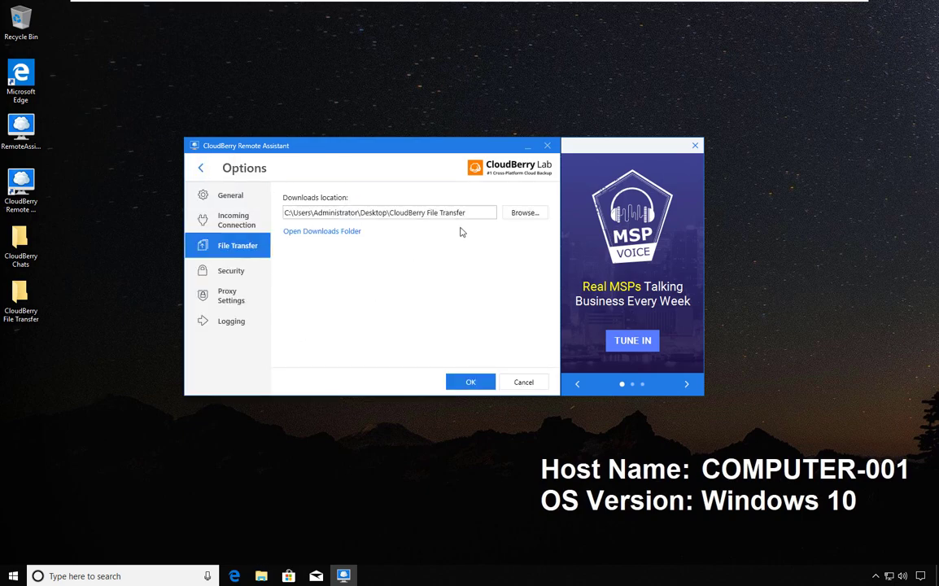
{"action": "left_click", "coordinate": [231, 277]}
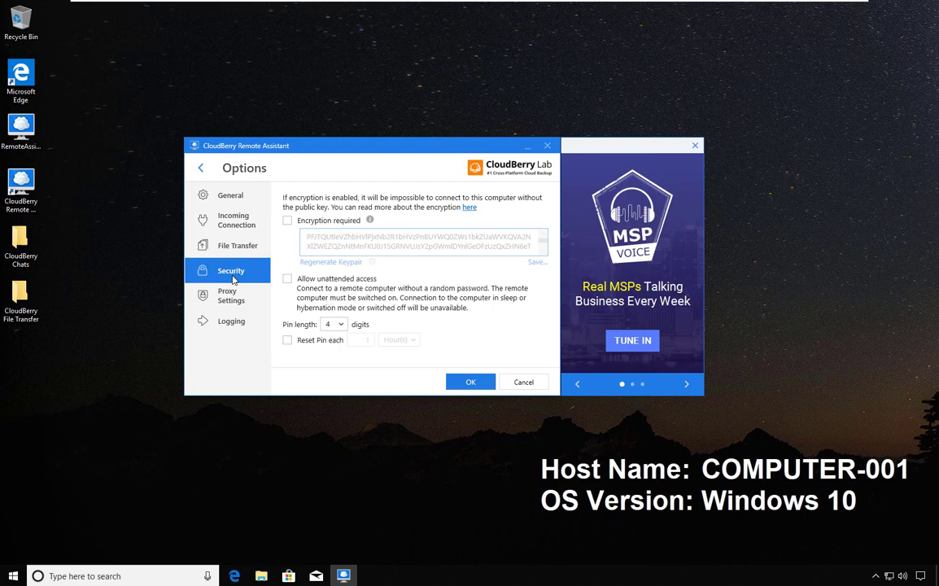
- Check Encryption required, generate a new keypair, and check Allow unattended access
{"action": "left_click", "coordinate": [287, 221]}
{"action": "left_click", "coordinate": [342, 262]}
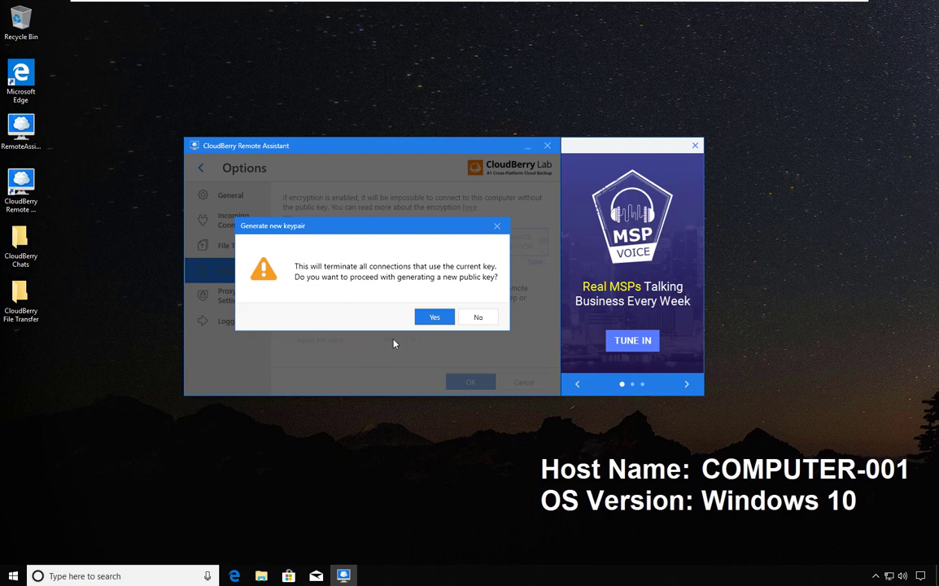
{"action": "left_click", "coordinate": [435, 318]}
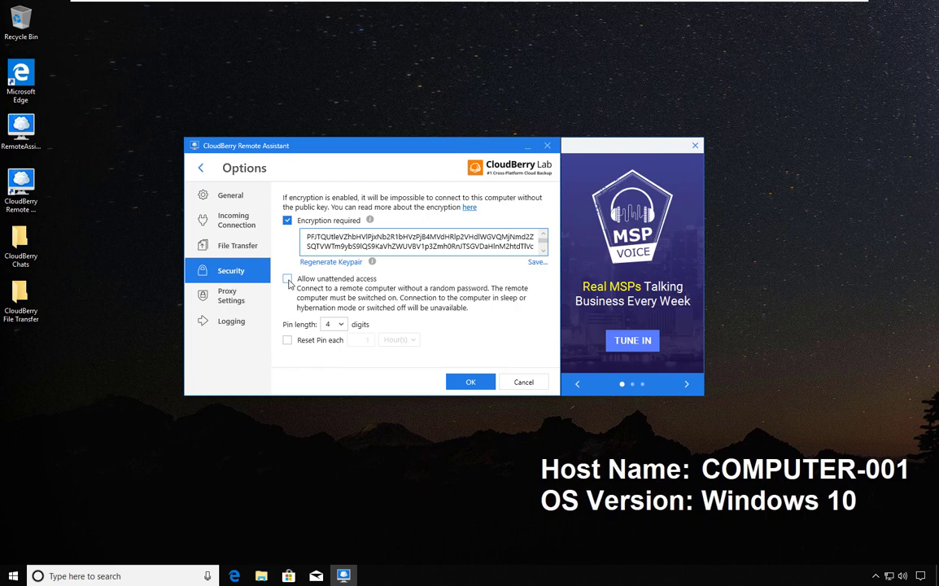
{"action": "left_click", "coordinate": [288, 280]}
- Set the Security Pin length to 8 digits
{"action": "left_click", "coordinate": [200, 168]}
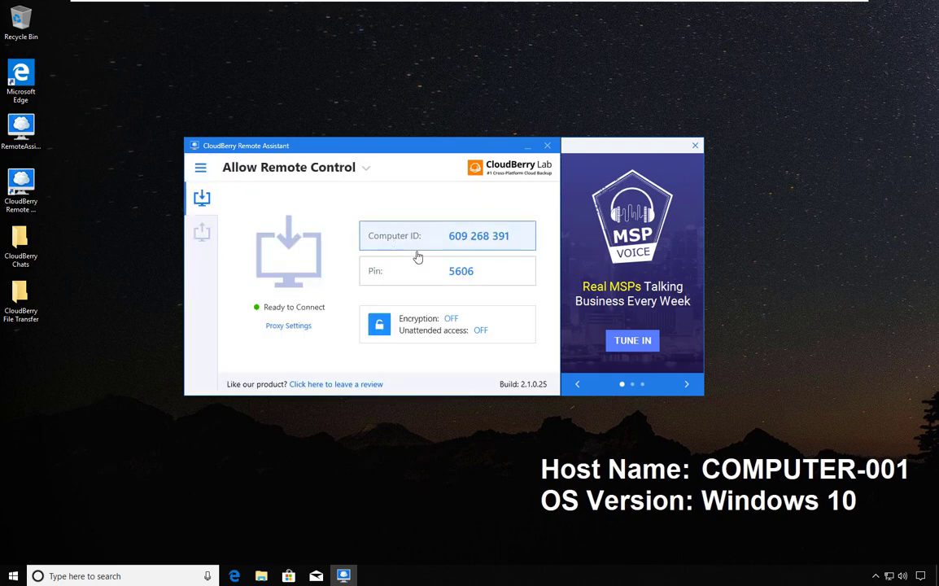
{"action": "left_click", "coordinate": [200, 169]}
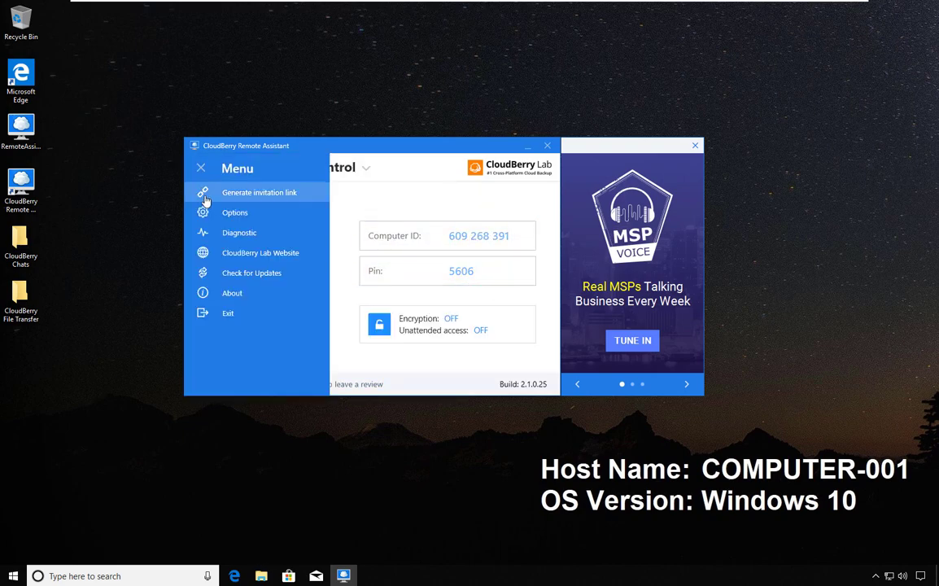
{"action": "left_click", "coordinate": [228, 212]}
{"action": "left_click", "coordinate": [231, 270]}
{"action": "left_click", "coordinate": [338, 324]}
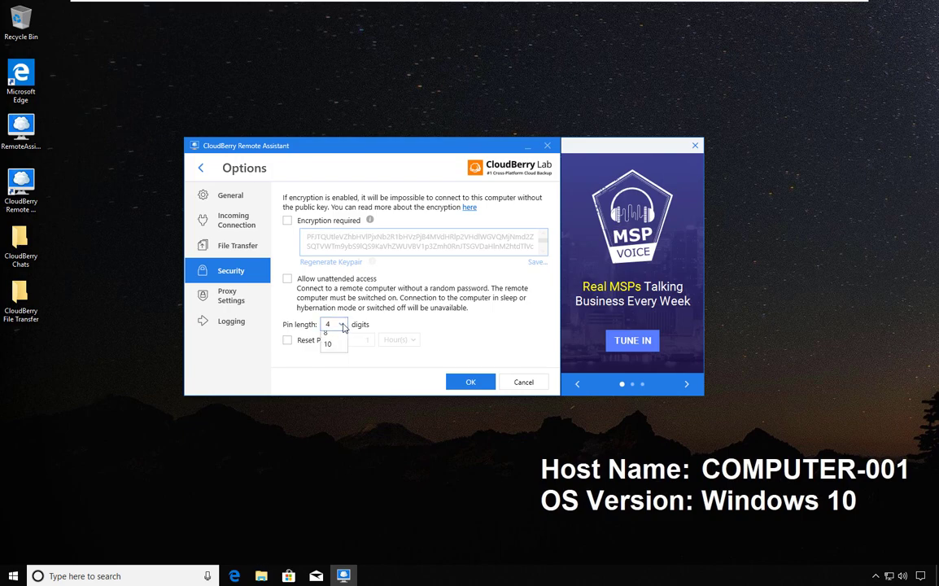
{"action": "left_click", "coordinate": [336, 365]}
- Return to the Allow Remote Control screen showing the new eight-digit PIN
{"action": "left_click", "coordinate": [200, 168]}
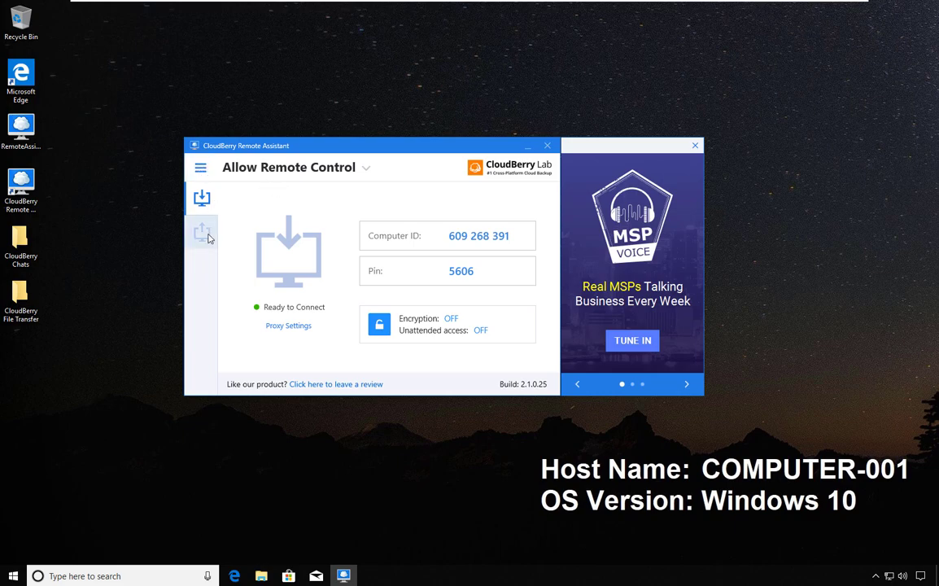
{"action": "left_click", "coordinate": [200, 168]}
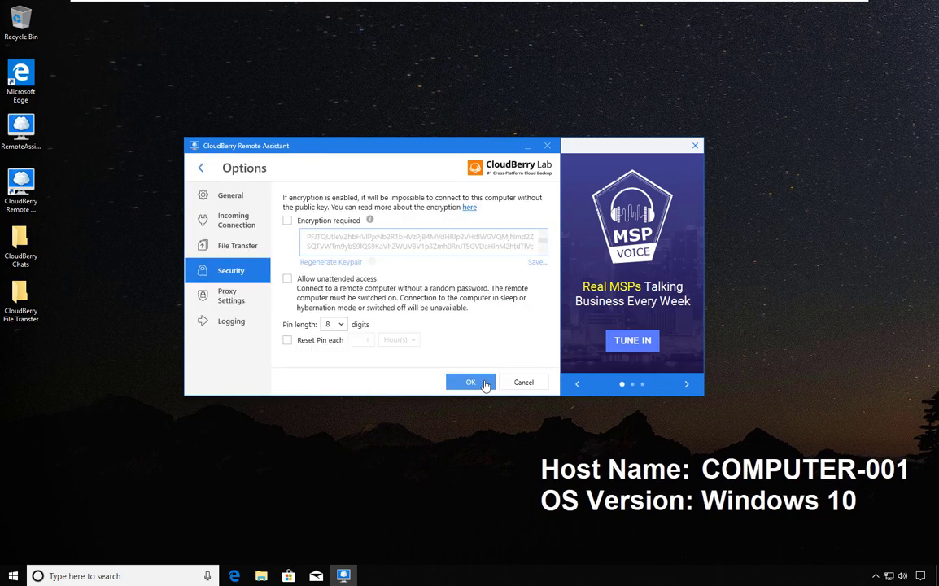
{"action": "left_click", "coordinate": [485, 383]}
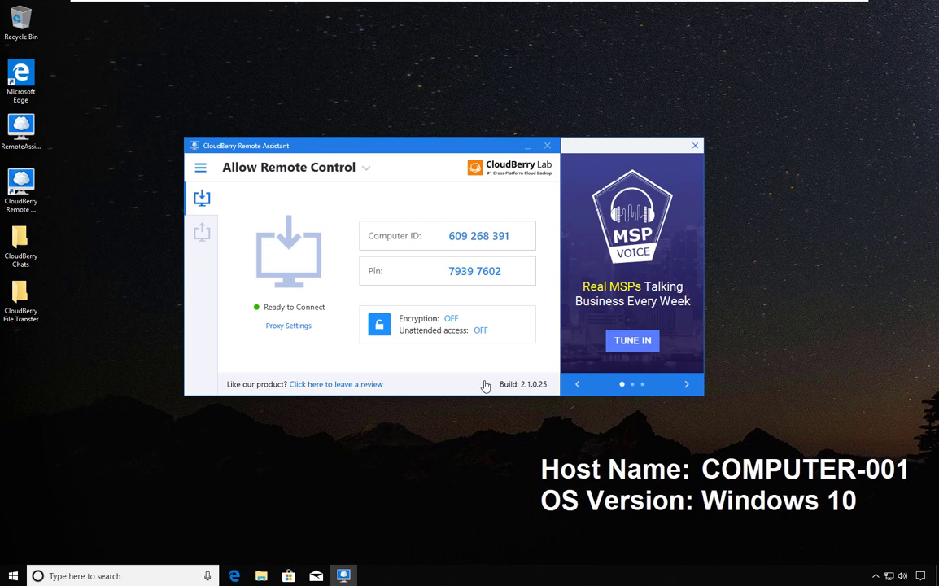
- In Security options, enable Reset Pin each with the interval unit set to Day(s)
{"action": "left_click", "coordinate": [201, 168]}
{"action": "left_click", "coordinate": [236, 209]}
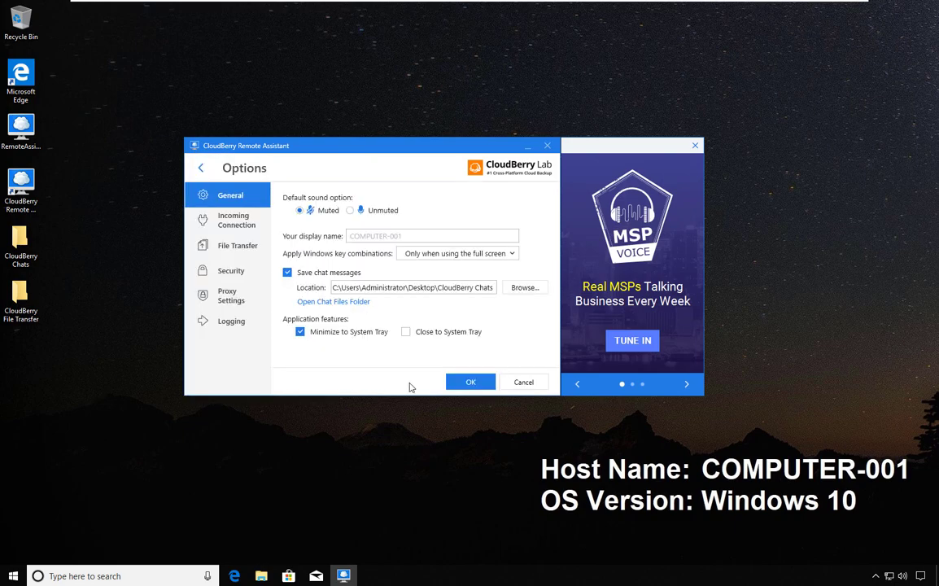
{"action": "left_click", "coordinate": [236, 269]}
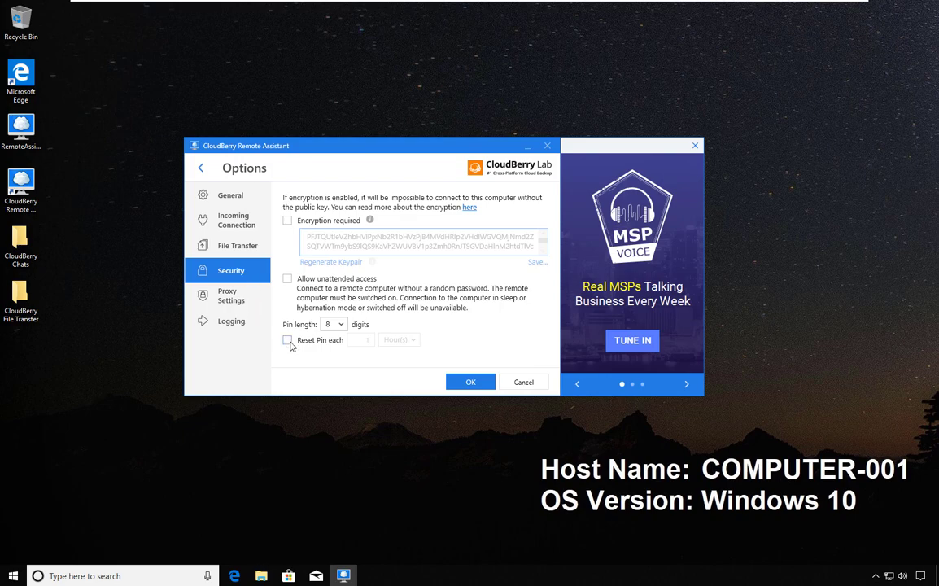
{"action": "left_click", "coordinate": [288, 341]}
{"action": "left_click", "coordinate": [392, 341]}
{"action": "left_click", "coordinate": [392, 380]}
- Toggle Allow unattended access, then try Manual proxy configuration before settling on Do not use proxy
{"action": "left_click", "coordinate": [287, 278]}
{"action": "left_click", "coordinate": [236, 300]}
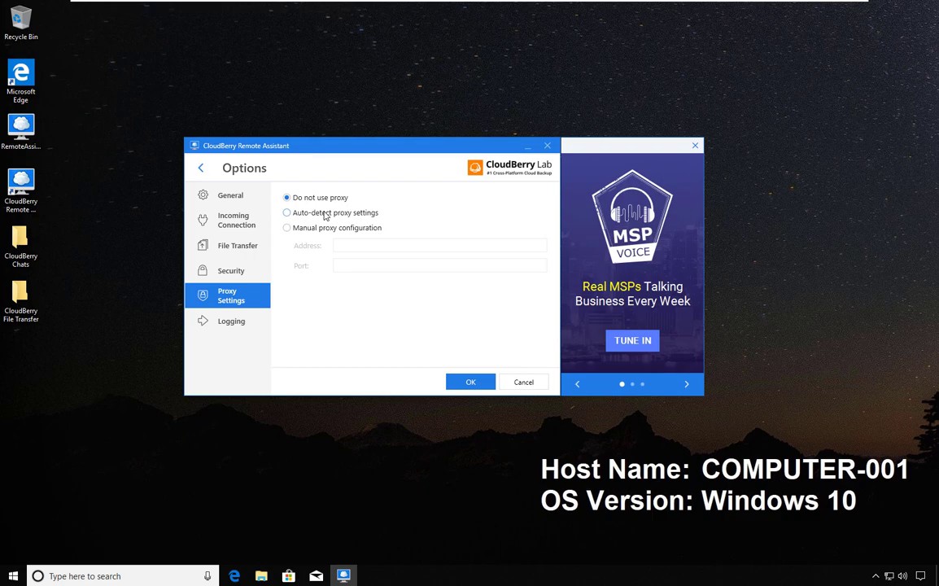
{"action": "left_click", "coordinate": [318, 228]}
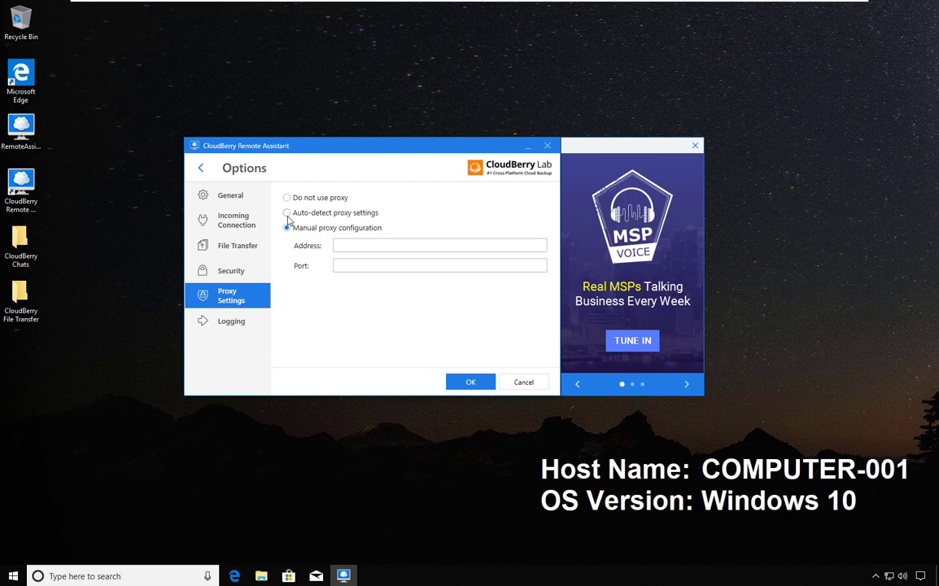
{"action": "left_click", "coordinate": [287, 197]}
{"action": "left_click", "coordinate": [231, 325]}
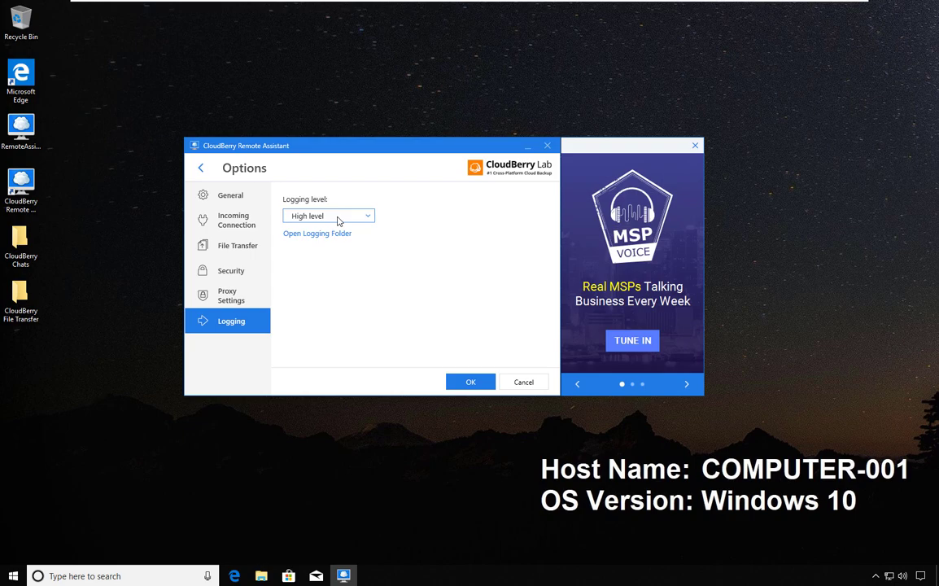
- Keep logging at High level and go back to the Allow Remote Control screen
{"action": "left_click", "coordinate": [200, 167]}
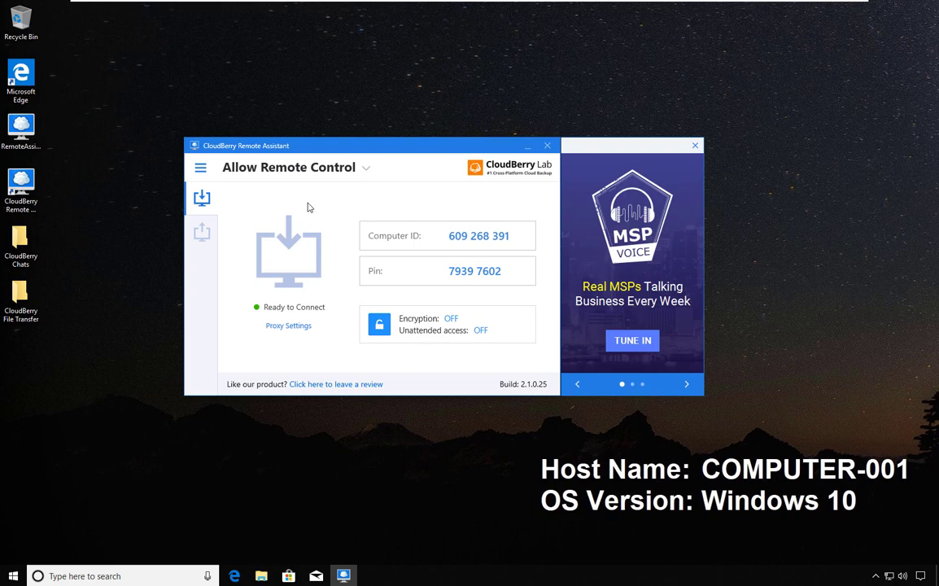
- Open and dismiss the main Menu panel, staying on Allow Remote Control
{"action": "left_click", "coordinate": [201, 167]}
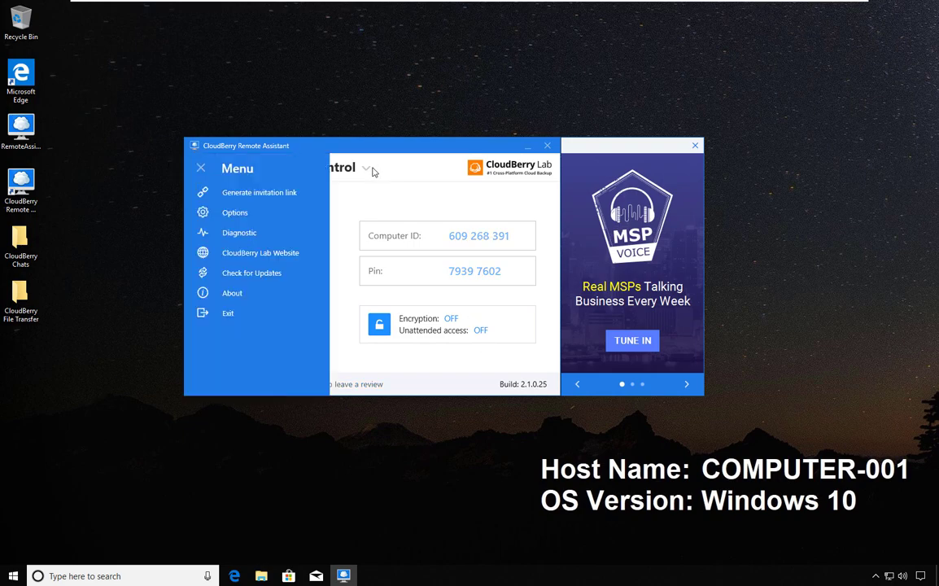
{"action": "left_click", "coordinate": [398, 213]}
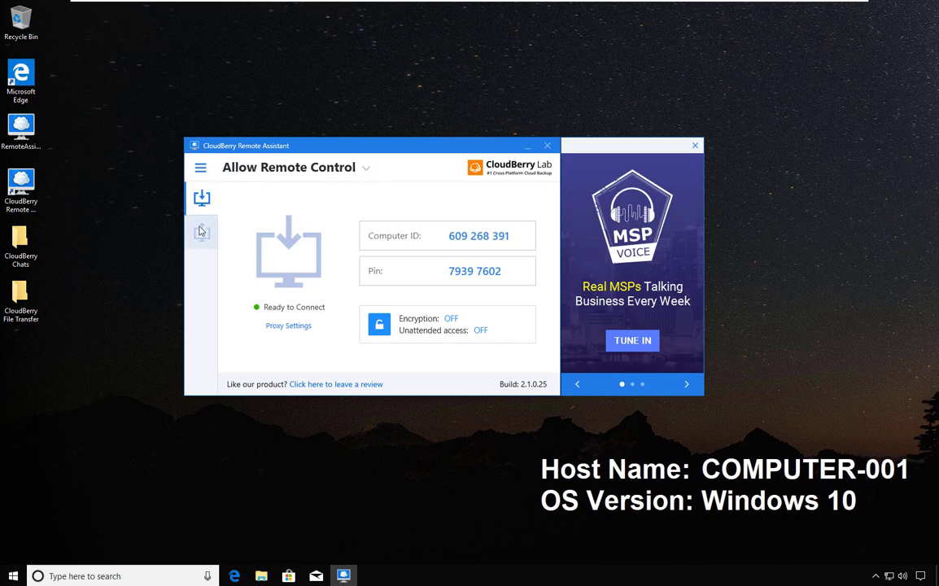
{"action": "left_click", "coordinate": [201, 231]}
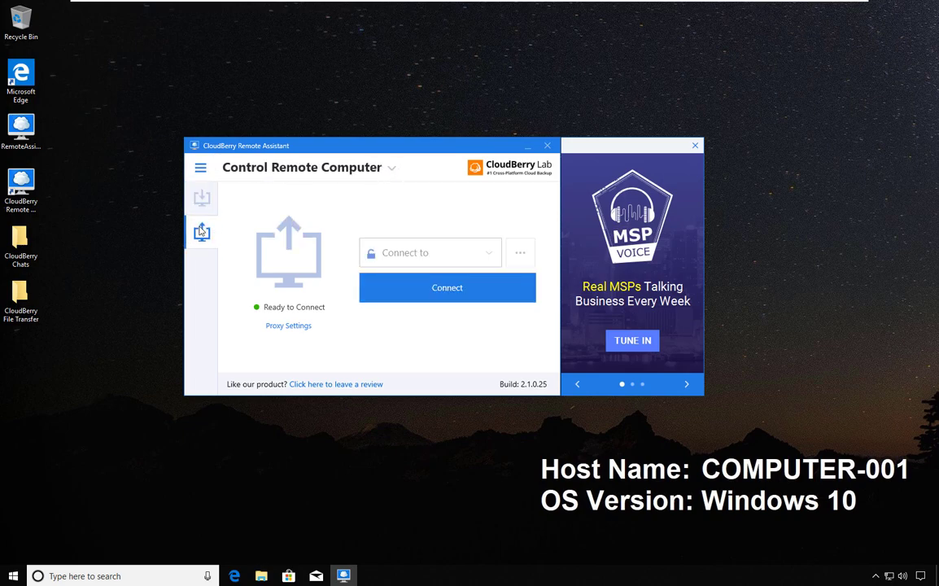
{"action": "left_click", "coordinate": [202, 202]}
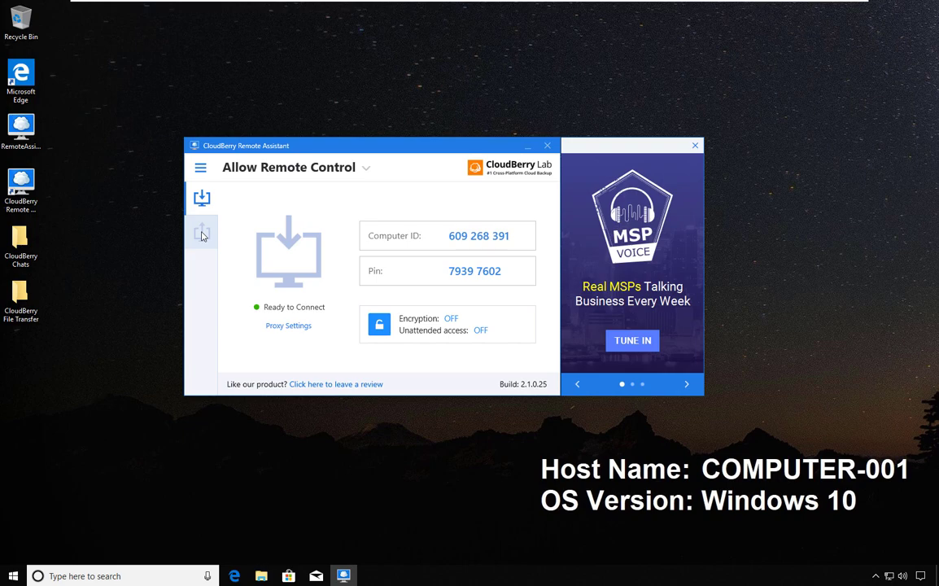
{"action": "left_click", "coordinate": [368, 168]}
{"action": "left_click", "coordinate": [369, 168]}
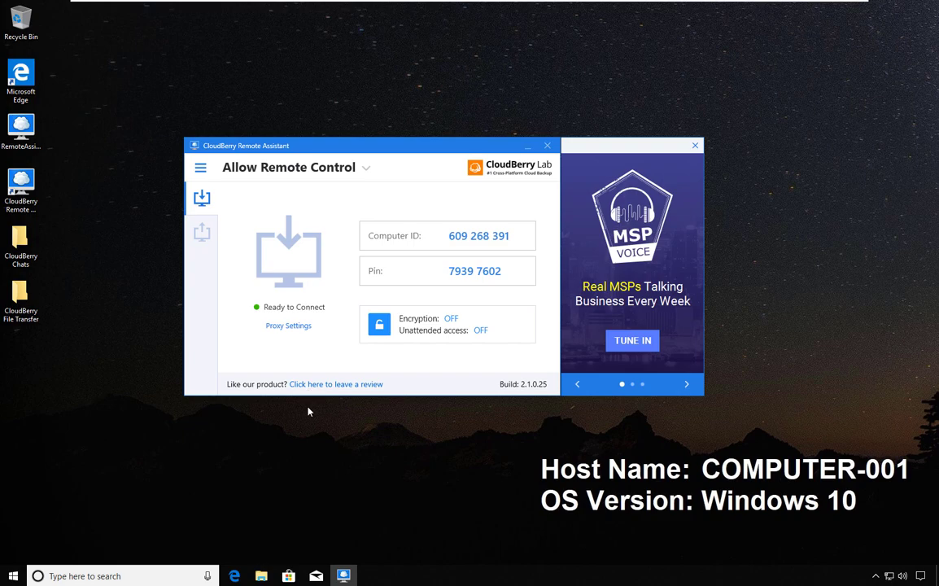